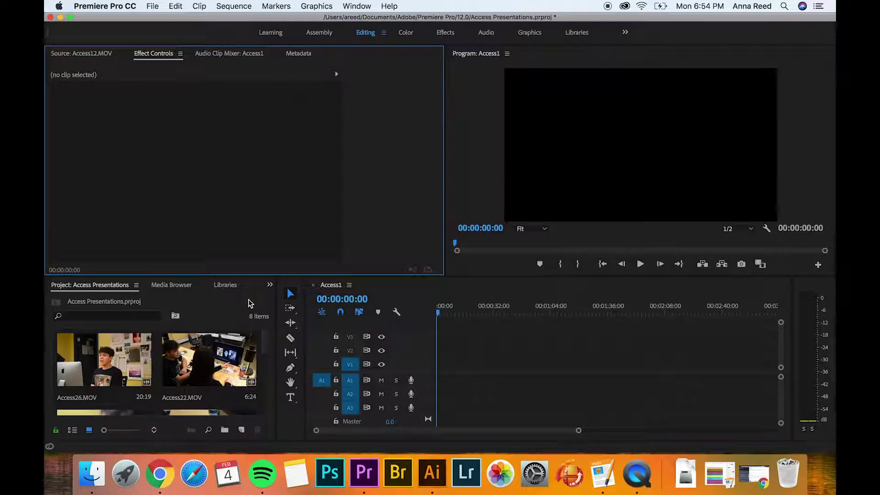
- Open Access1.MOV from the project, mark an in point for a 5:06 range, and place it at the start of video track V1
left_click_drag(263, 344, 266, 364)
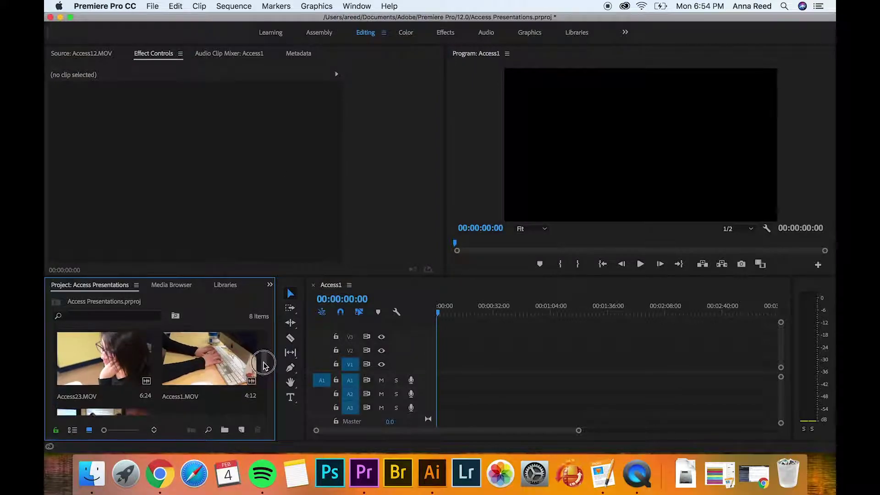
left_click(225, 364)
double_click(225, 364)
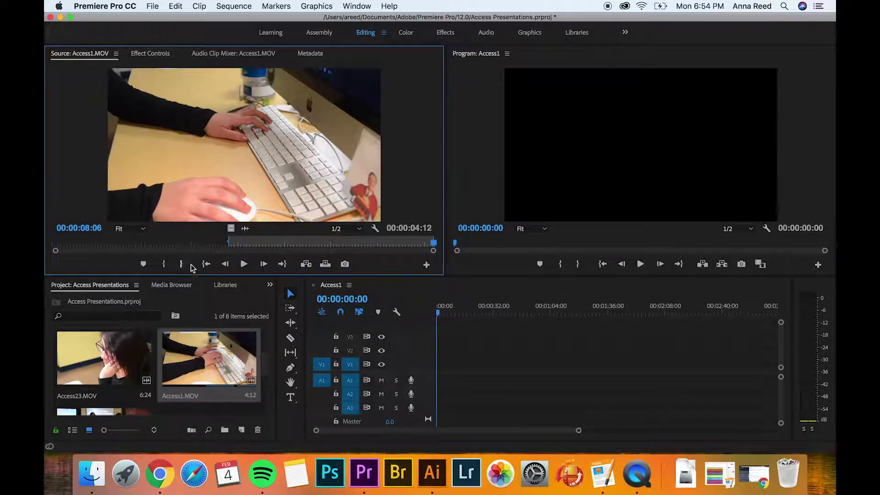
left_click(53, 240)
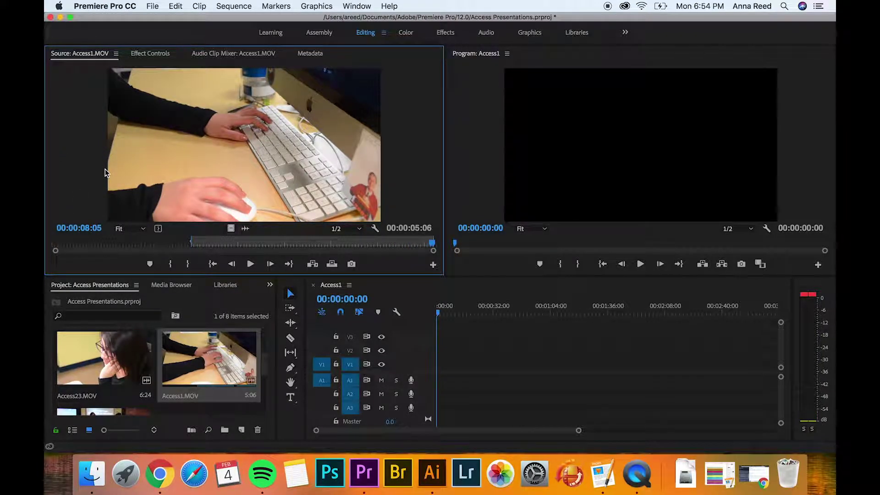
left_click_drag(315, 209, 440, 358)
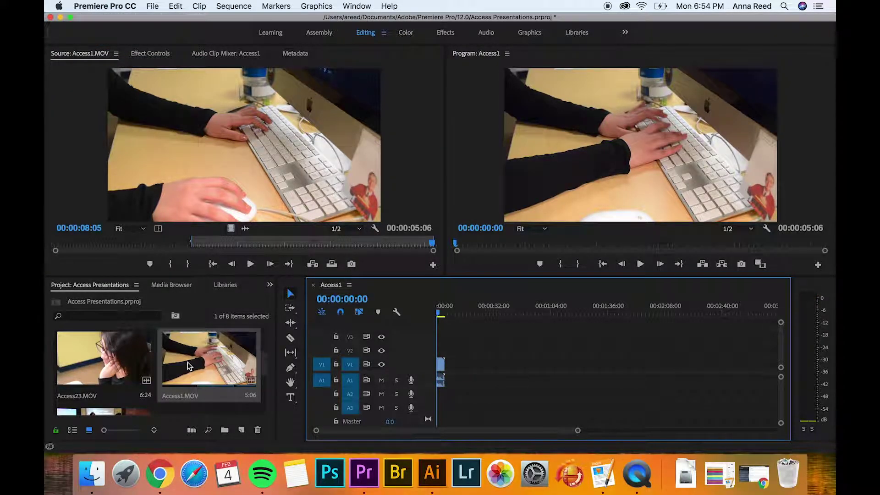
- Preview Access23.MOV from its beginning, mark an out point for a 6:01 range, and place it directly after Access1.MOV on V1
double_click(123, 360)
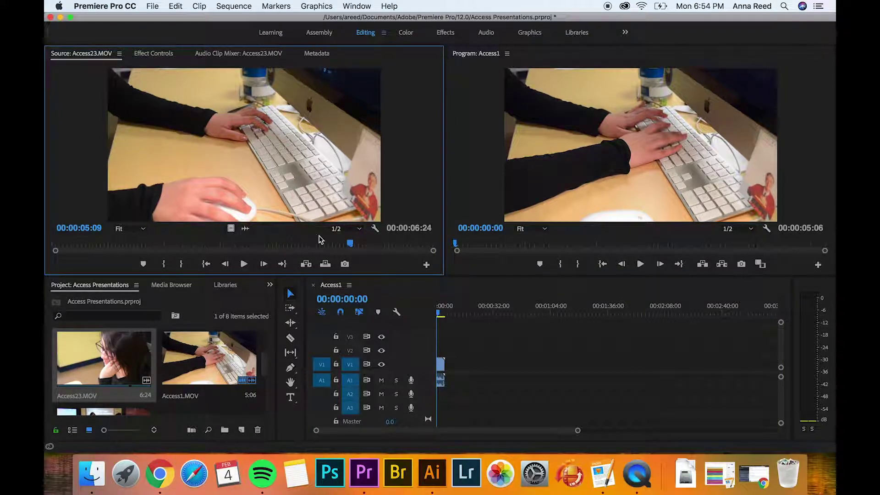
key("Home")
key("space")
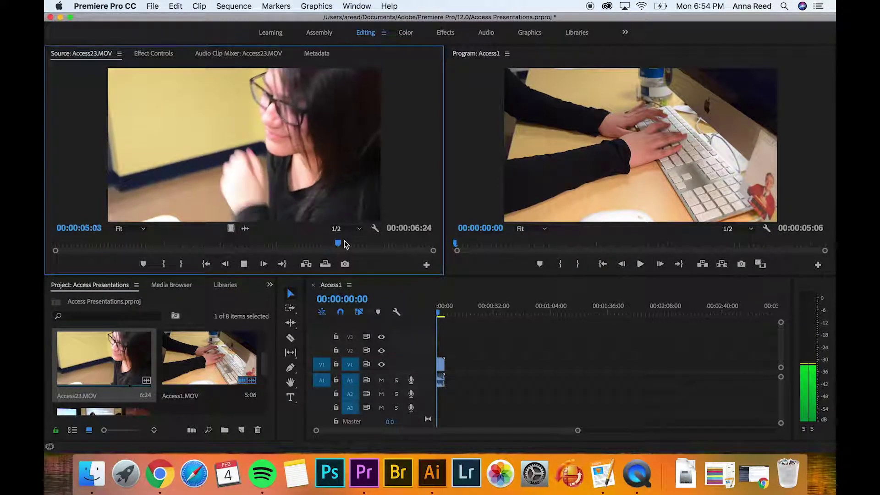
key("o")
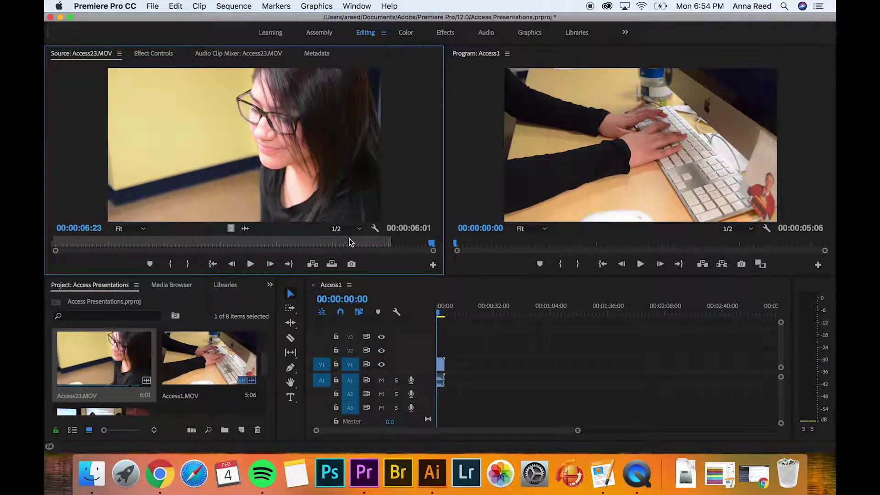
left_click_drag(328, 139, 450, 372)
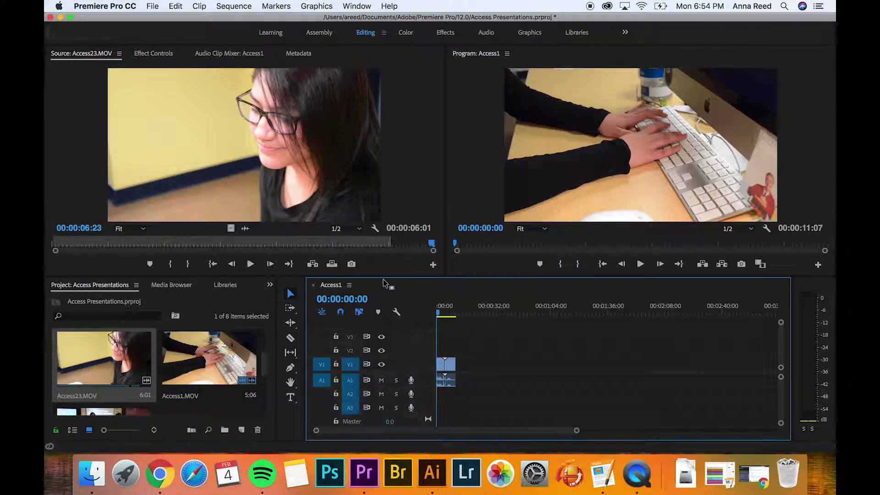
- Preview the marked range of Access22.MOV and place it directly after Access23.MOV on V1
left_click_drag(264, 364, 248, 351)
double_click(209, 355)
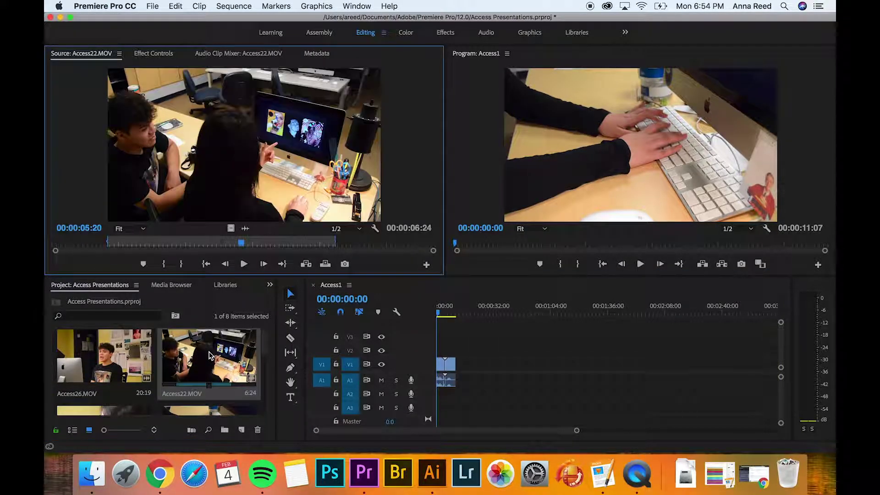
left_click_drag(243, 244, 122, 242)
key("space")
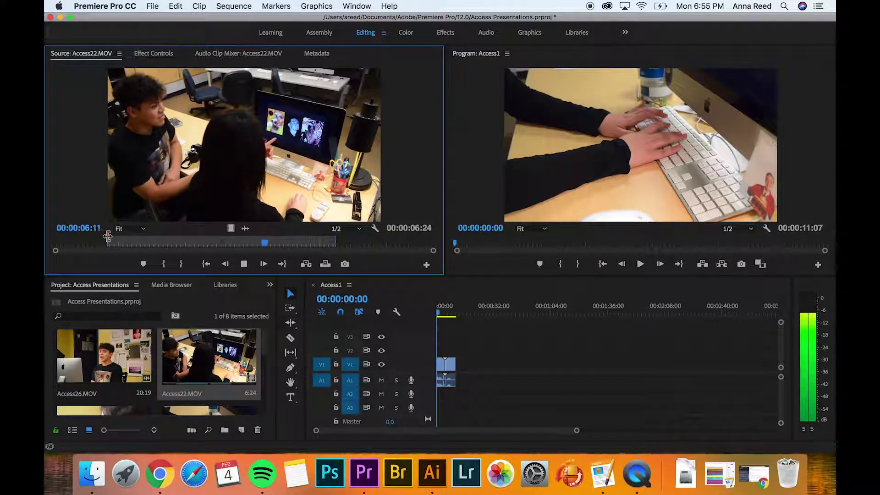
key("space")
left_click_drag(226, 129, 455, 364)
- Open access2.MOV from the project and place it directly after Access22.MOV on V1
left_click_drag(263, 351, 263, 403)
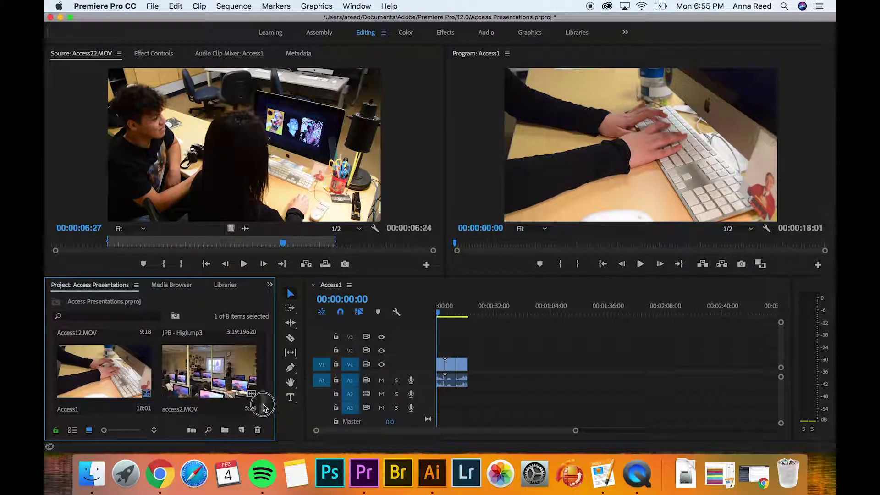
double_click(234, 380)
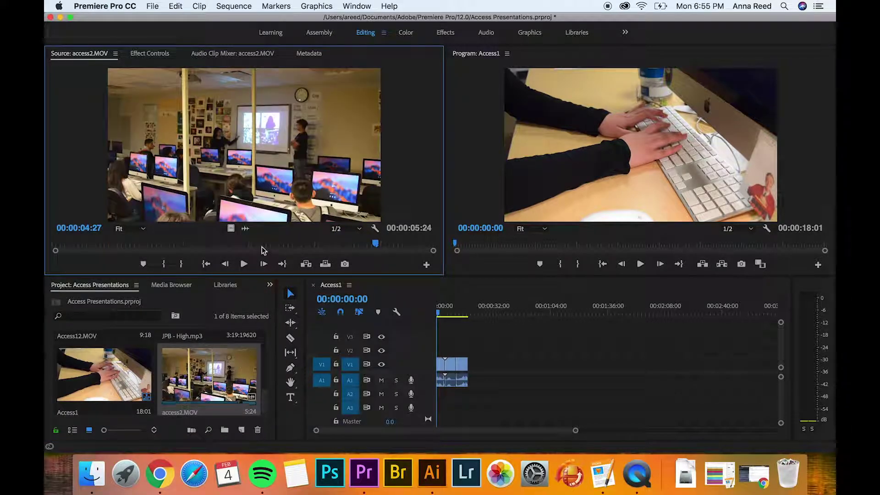
left_click_drag(225, 366, 476, 365)
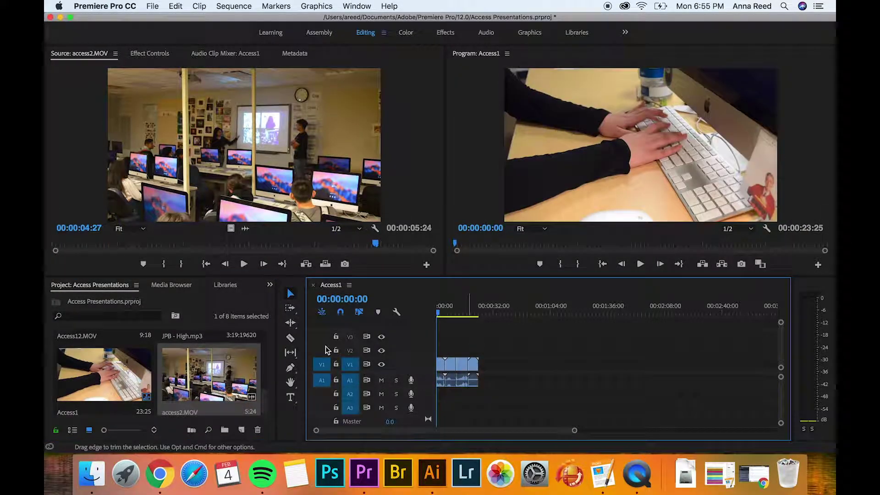
- Preview Access12.MOV, place the full clip directly after access2.MOV on V1, and play back part of the sequence
left_click_drag(264, 404, 255, 373)
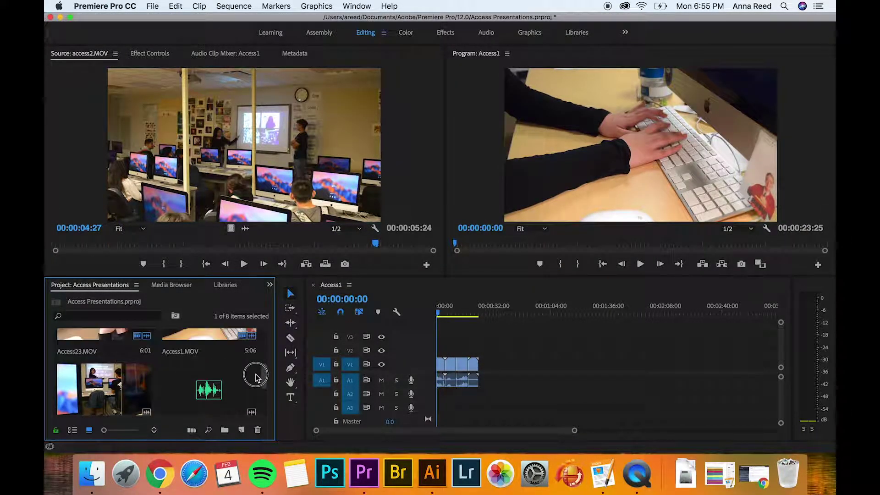
double_click(133, 388)
key("space")
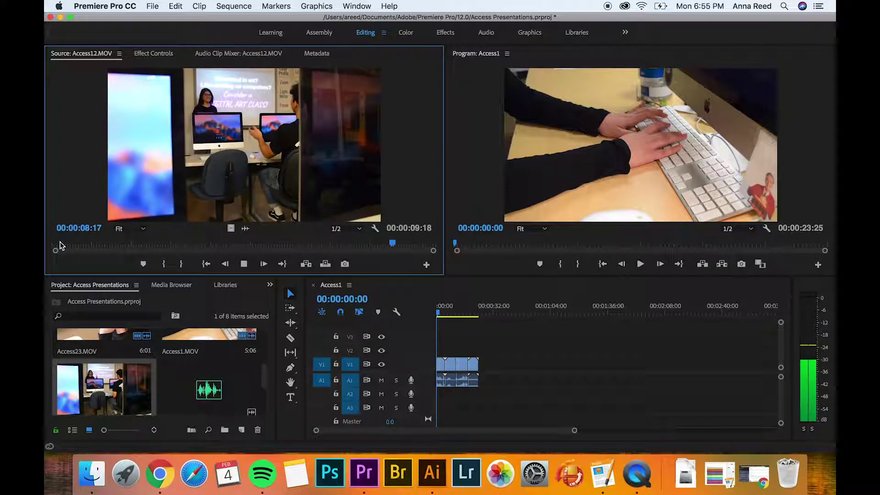
left_click_drag(401, 203, 489, 363)
key("space")
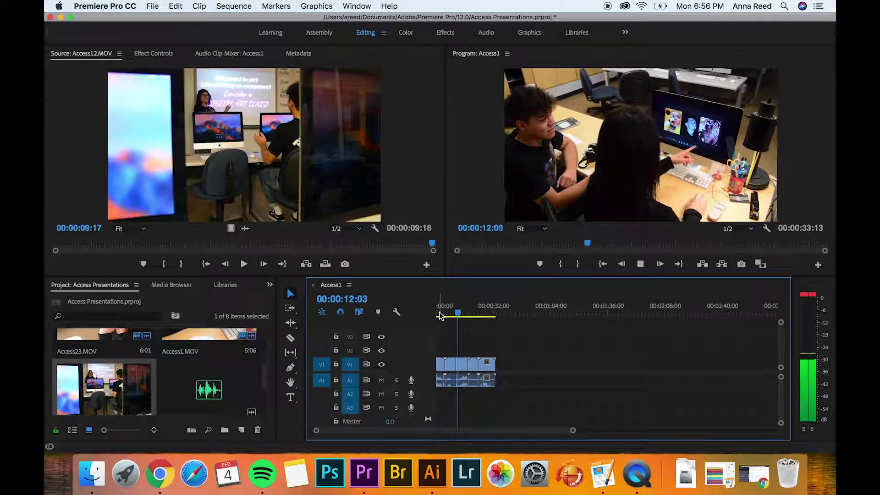
key("space")
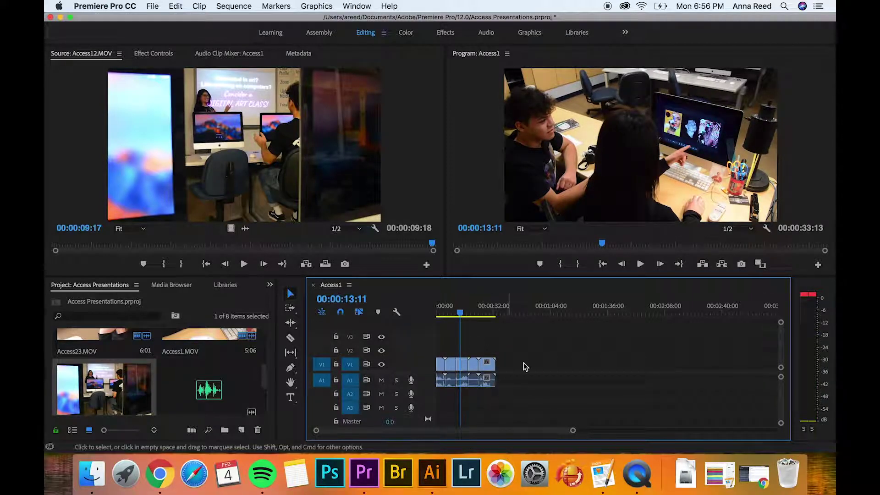
- Switch to the Effects workspace and apply a Cross Dissolve video transition at the cut between Access1.MOV and Access23.MOV
left_click(447, 36)
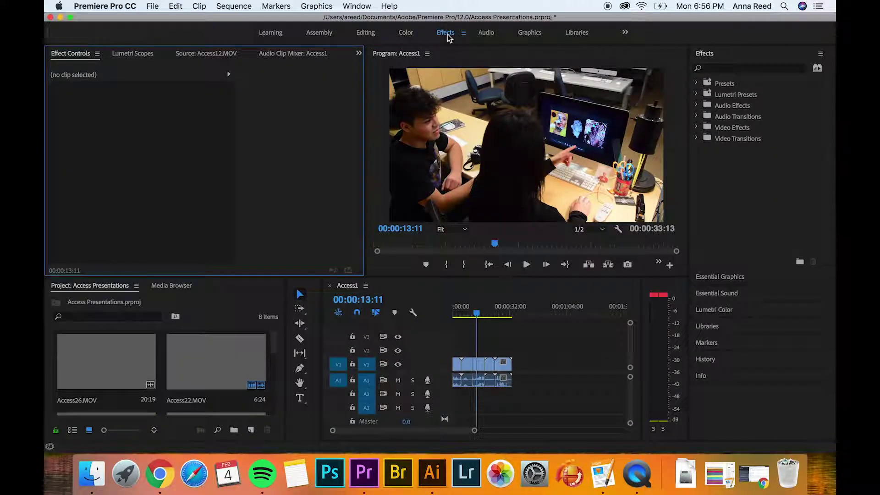
left_click(697, 139)
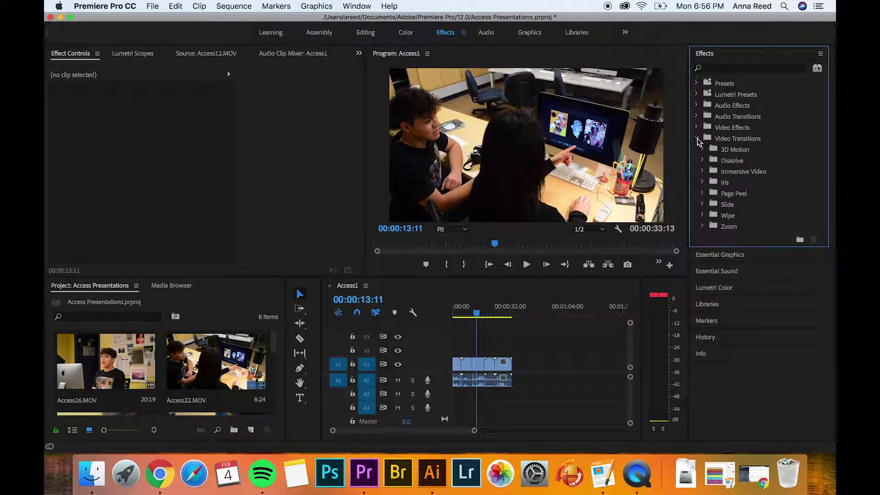
left_click(702, 160)
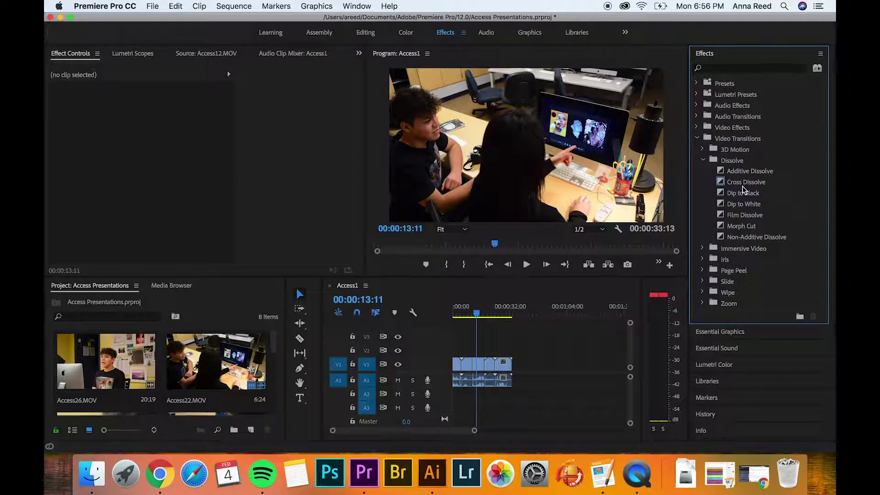
left_click(475, 431)
left_click_drag(475, 431, 446, 428)
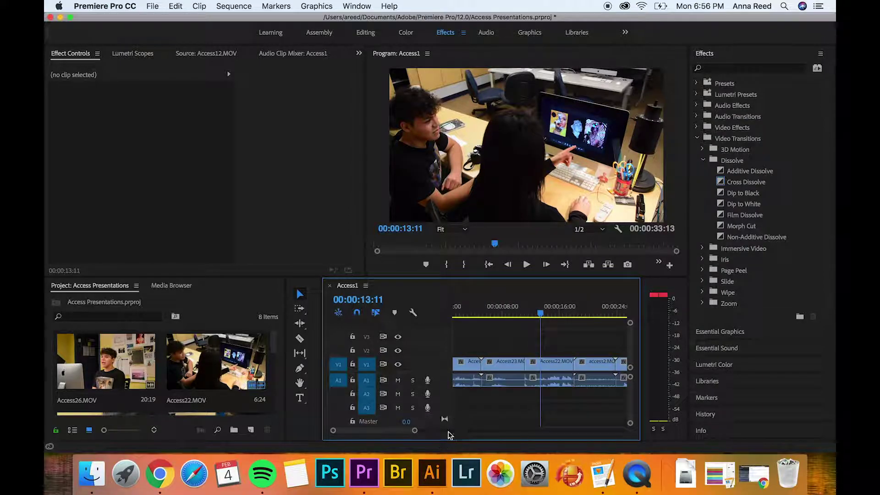
left_click_drag(746, 187, 481, 364)
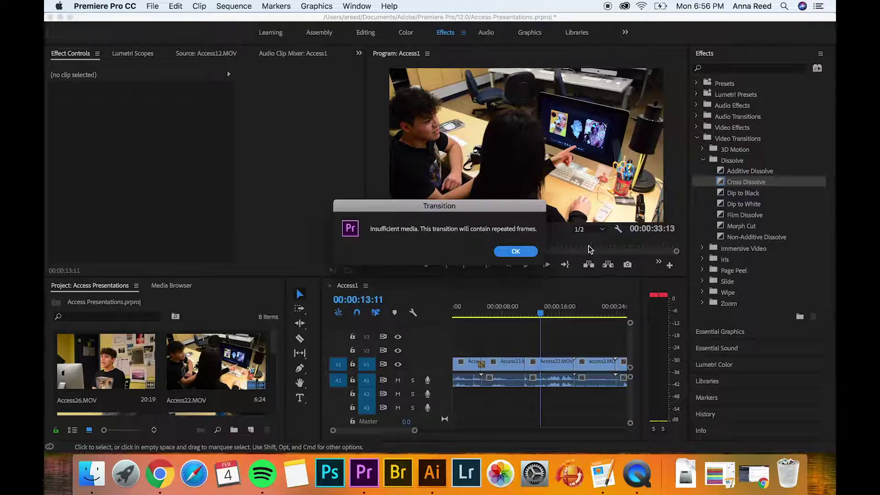
left_click(516, 252)
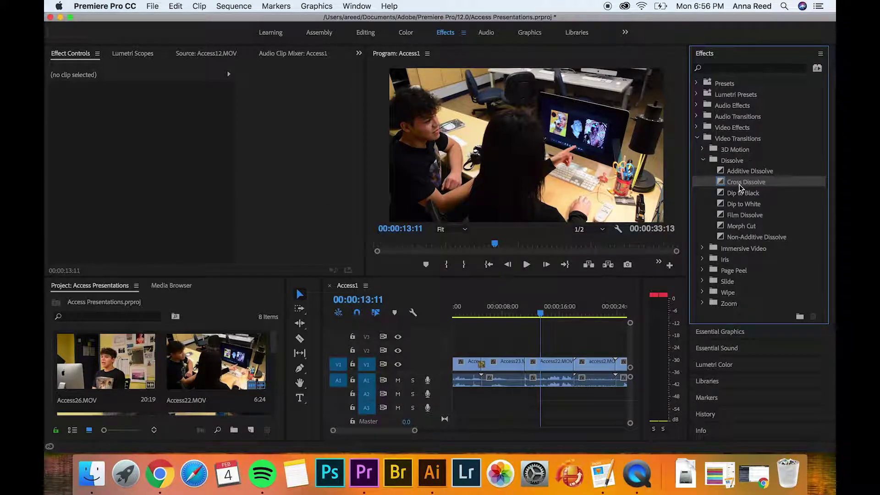
- Apply Cross Dissolve at the three remaining cuts between Access23.MOV, Access22.MOV, access2.MOV and Access12.MOV
mouse_move(741, 185)
left_mouse_down()
mouse_move(582, 344)
mouse_move(514, 365)
mouse_move(526, 364)
left_mouse_up()
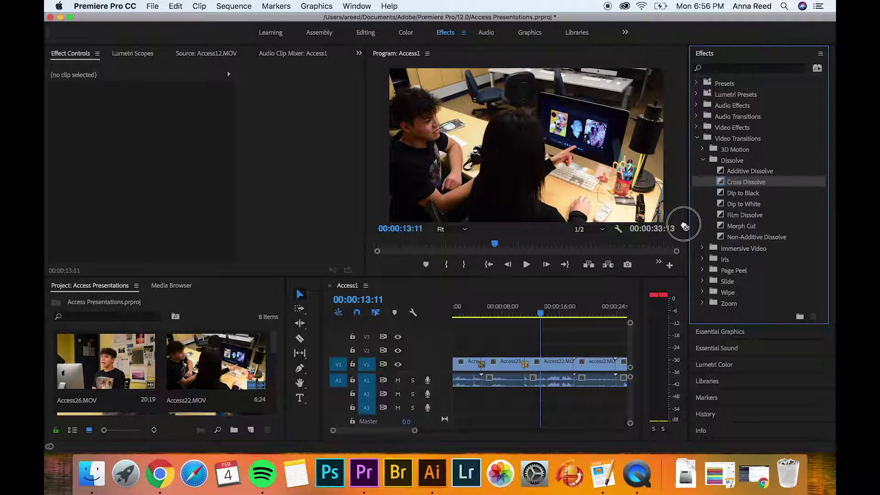
left_click_drag(684, 226, 571, 365)
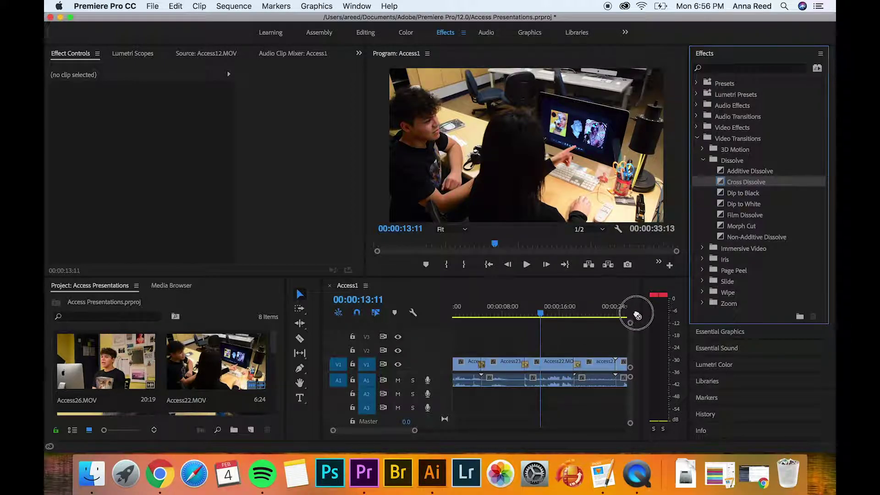
left_click_drag(637, 312, 616, 363)
left_click(516, 250)
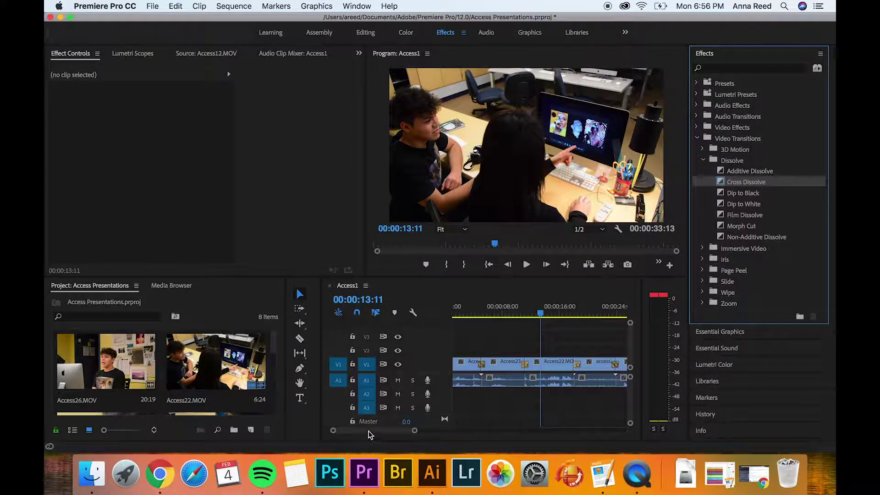
- Mark a 15-second range of the Access26.MOV interview with in and out points and place it directly after Access12.MOV on V1
left_click_drag(370, 434, 376, 435)
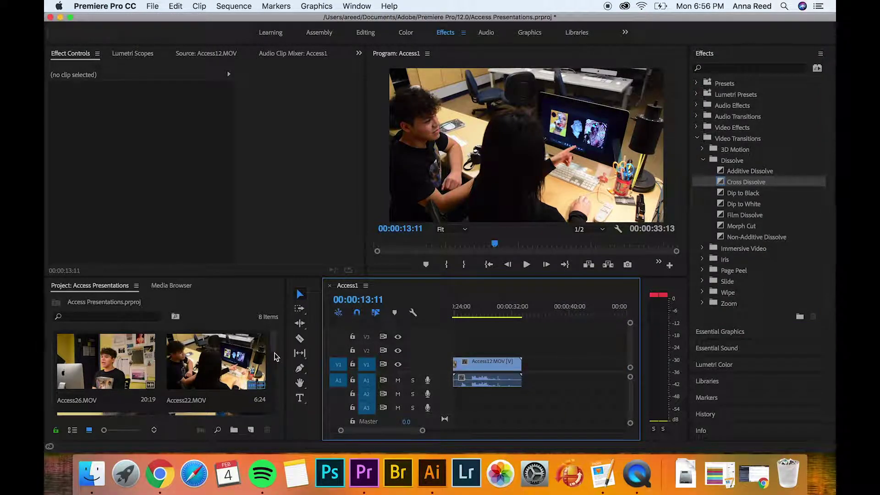
double_click(132, 364)
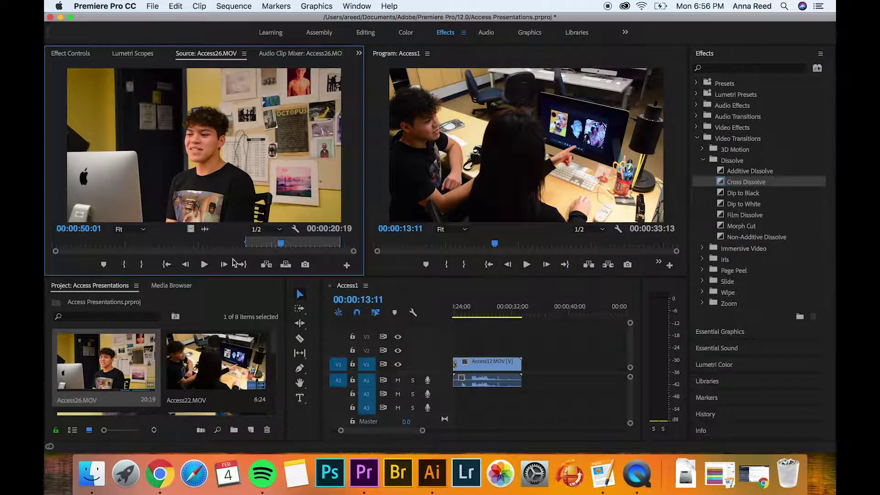
left_click(236, 243)
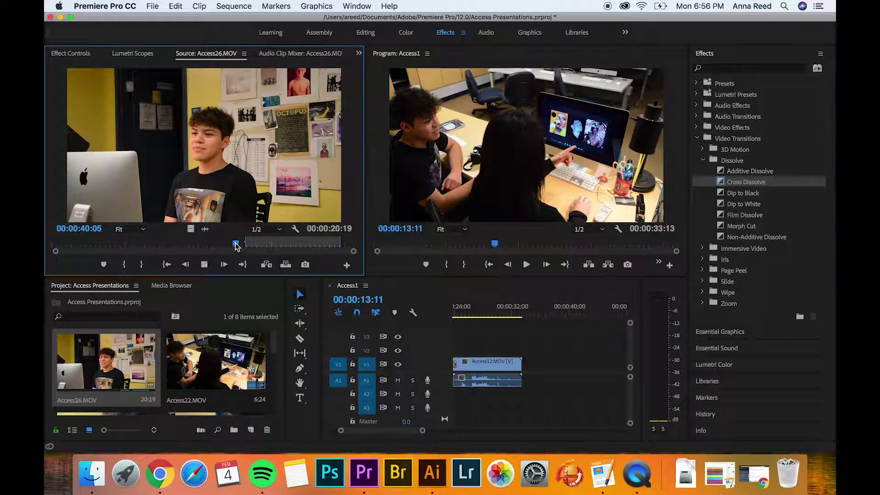
left_click(204, 265)
left_click(114, 243)
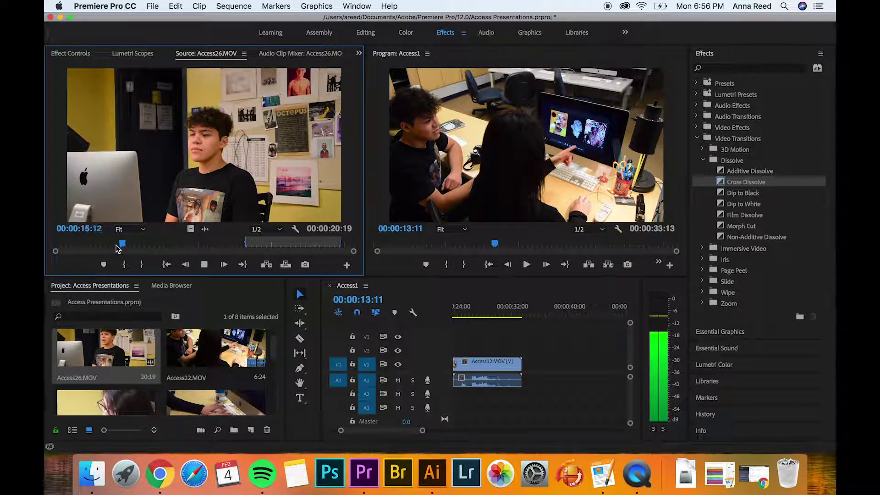
key("i")
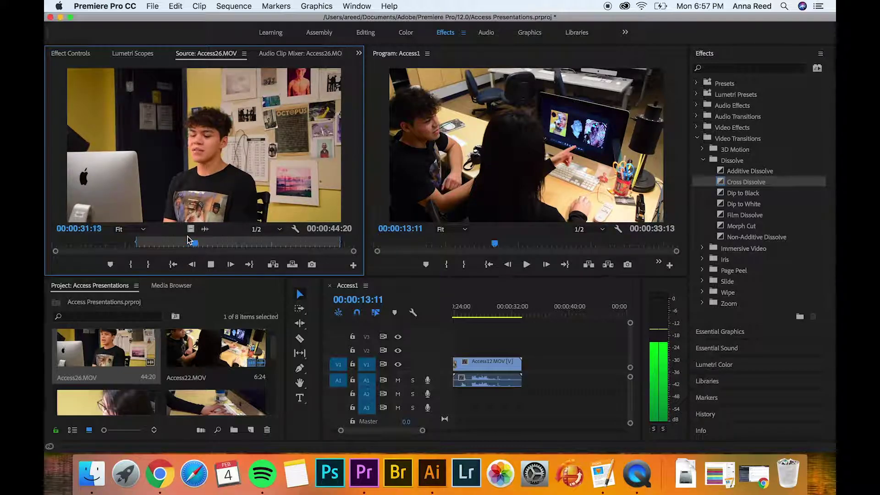
key("o")
key("space")
left_click_drag(254, 163, 521, 362)
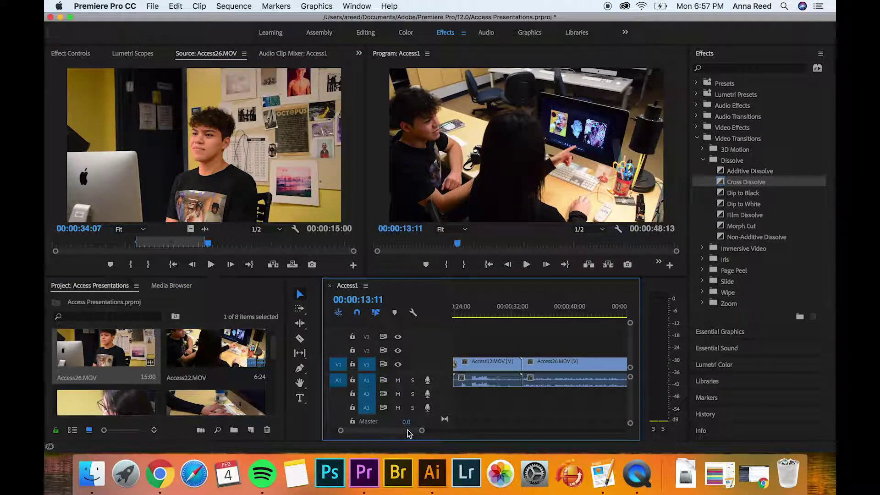
- Mark a second Access26.MOV interview range of 20:11 with in and out points and place it directly after the first Access26.MOV clip on V1
key("space")
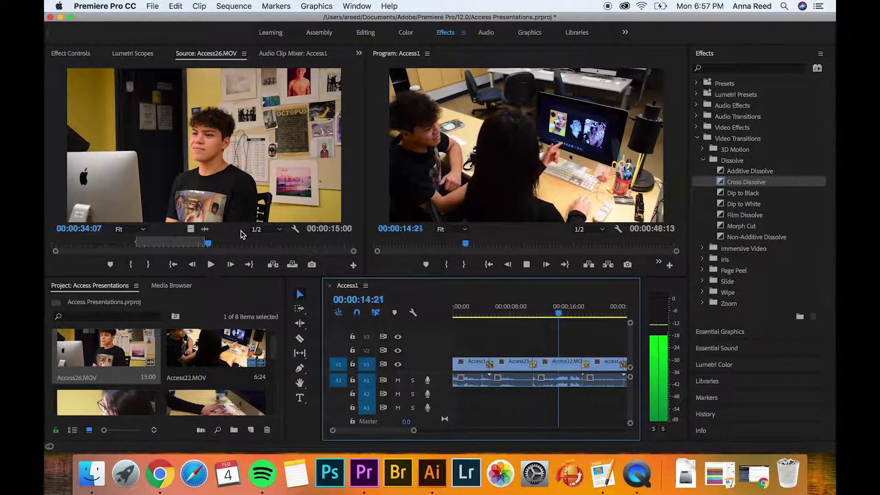
left_click(236, 235)
key("space")
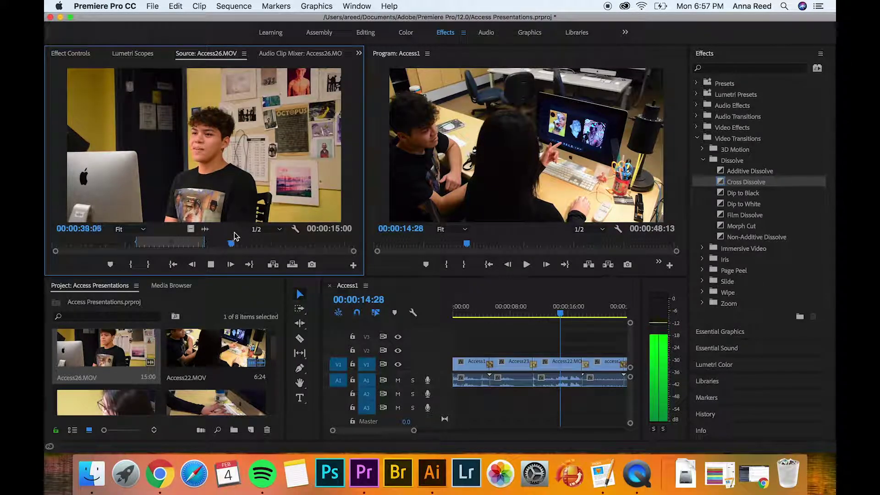
key("i")
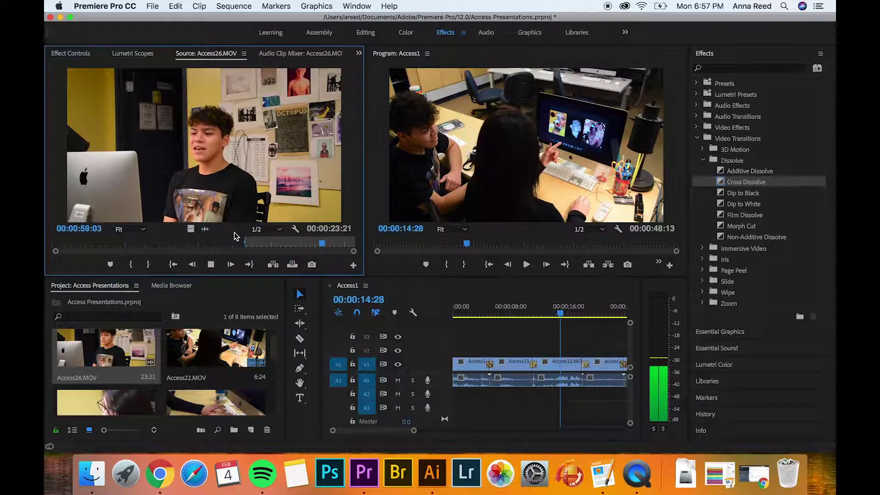
key("o")
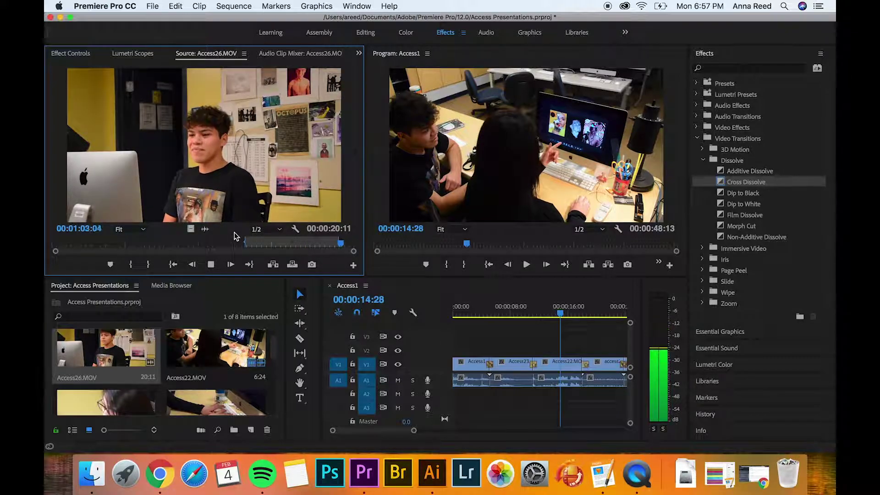
left_click_drag(406, 430, 417, 433)
left_click(292, 184)
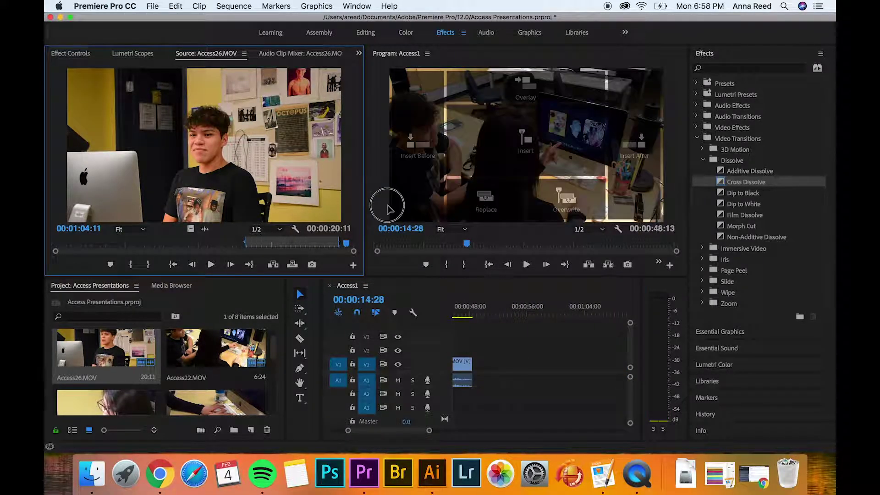
left_click_drag(291, 185, 477, 367)
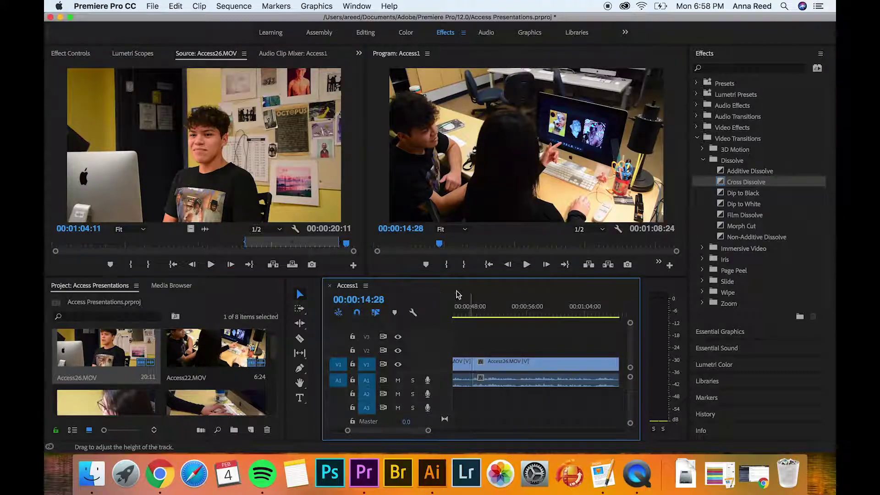
- Switch to the Editing workspace and bring the whole Access1 sequence and the remaining project clips into view
left_click_drag(401, 246, 399, 218)
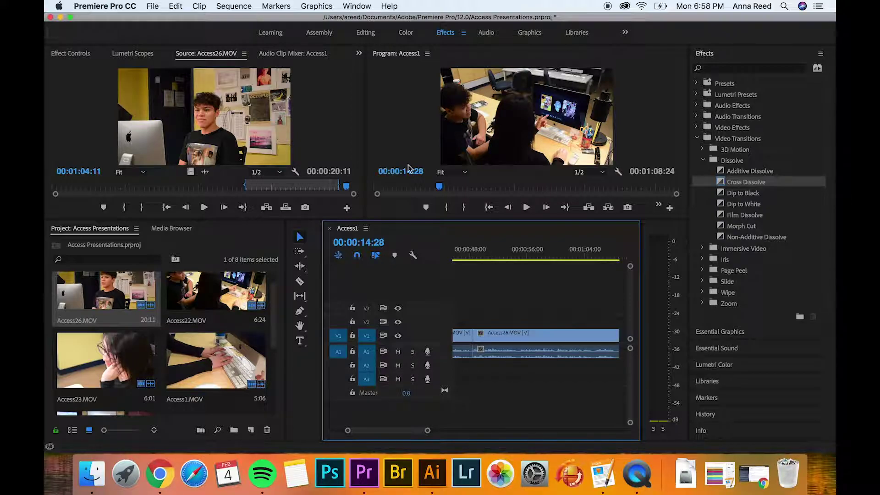
left_click(364, 33)
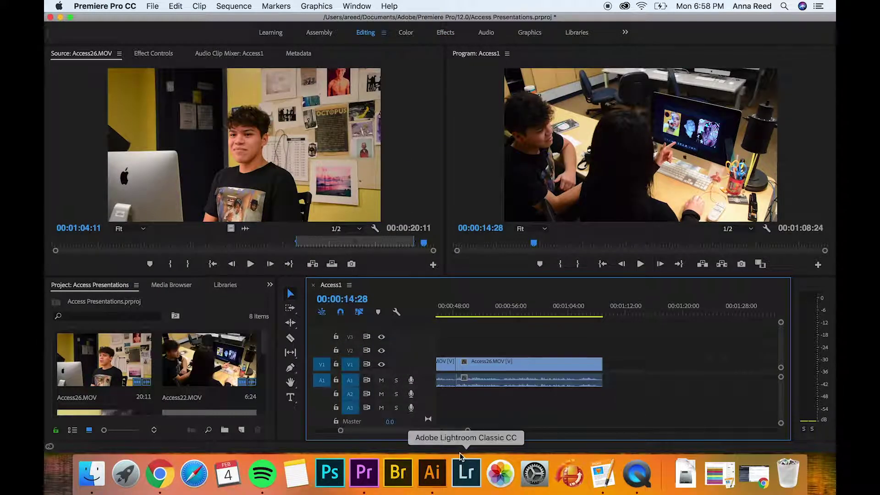
mouse_move(456, 433)
left_mouse_down()
mouse_move(491, 432)
mouse_move(448, 436)
left_mouse_up()
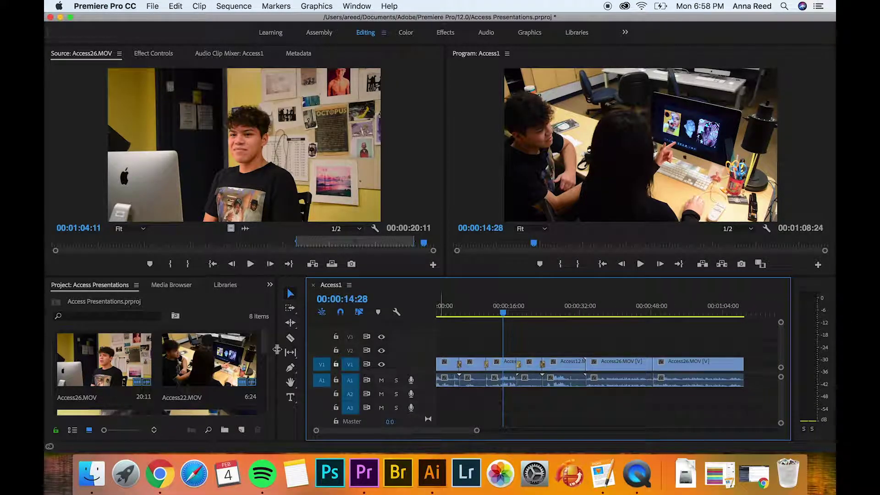
left_click_drag(264, 346, 265, 394)
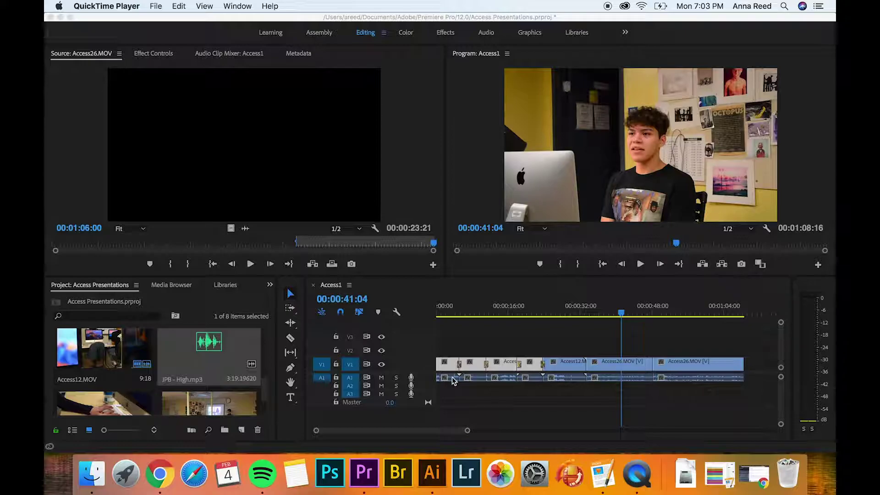
- Unlink the five clips before the Access26.MOV interview and delete their audio from A1, keeping the video
left_click(453, 382)
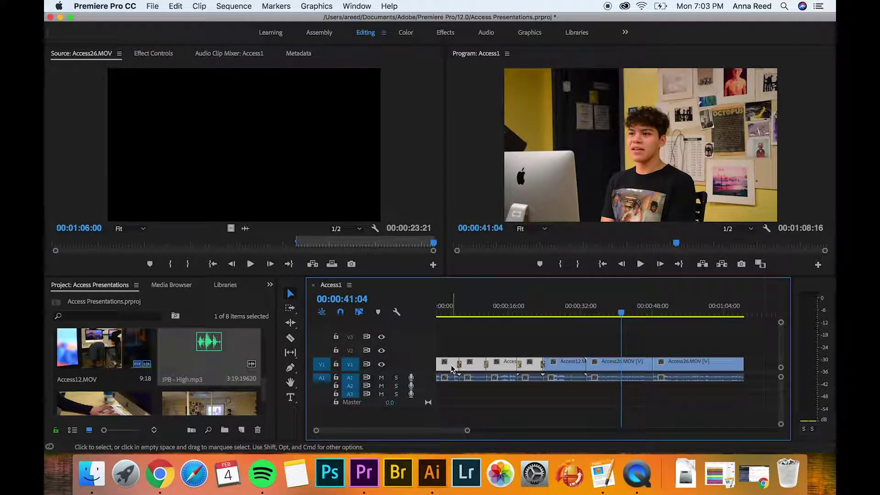
left_click(566, 368, "shift")
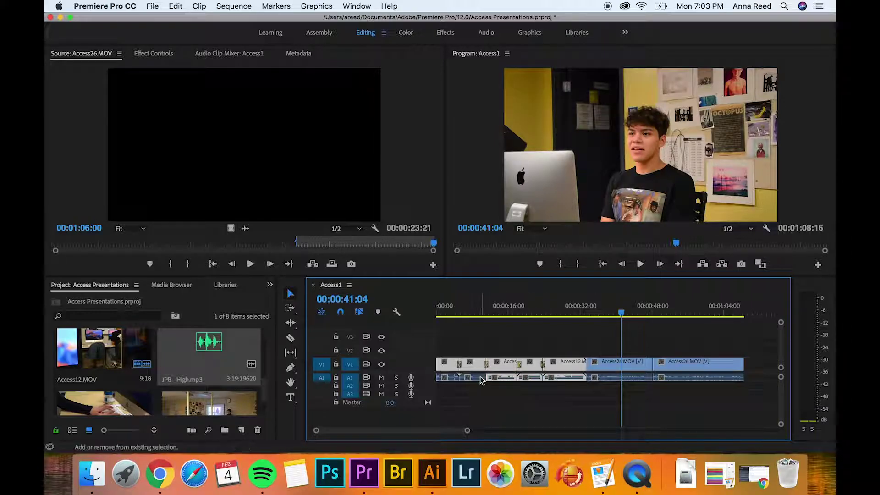
right_click(568, 368)
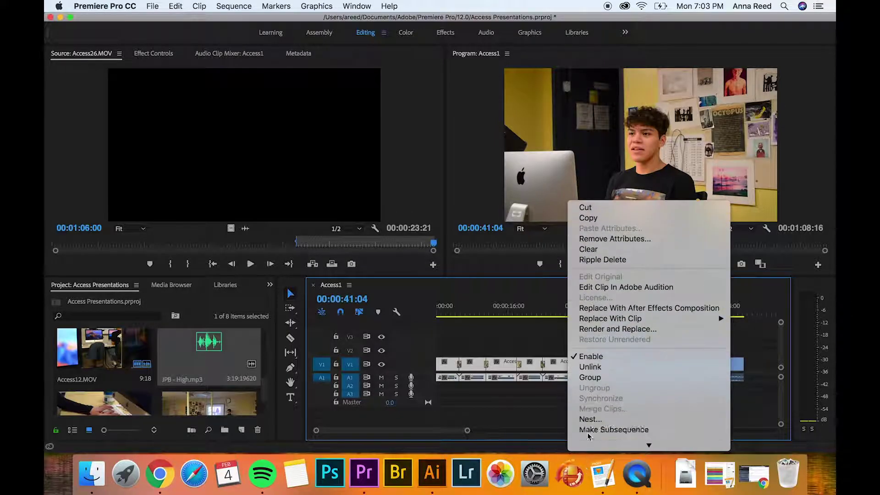
left_click(588, 367)
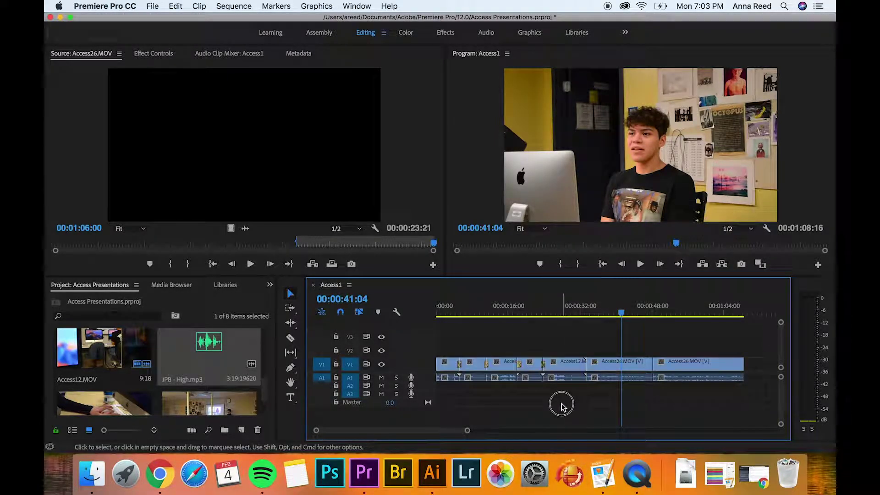
left_click_drag(564, 388, 444, 379)
key("Delete")
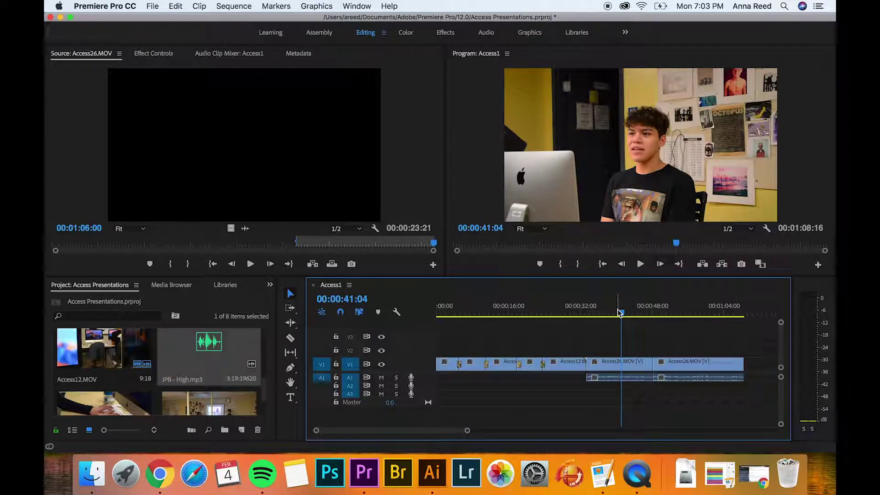
- Place JPB - High.mp3 on A2 from the start of the sequence and trim its end to match the last video clip
left_click_drag(623, 316, 582, 317)
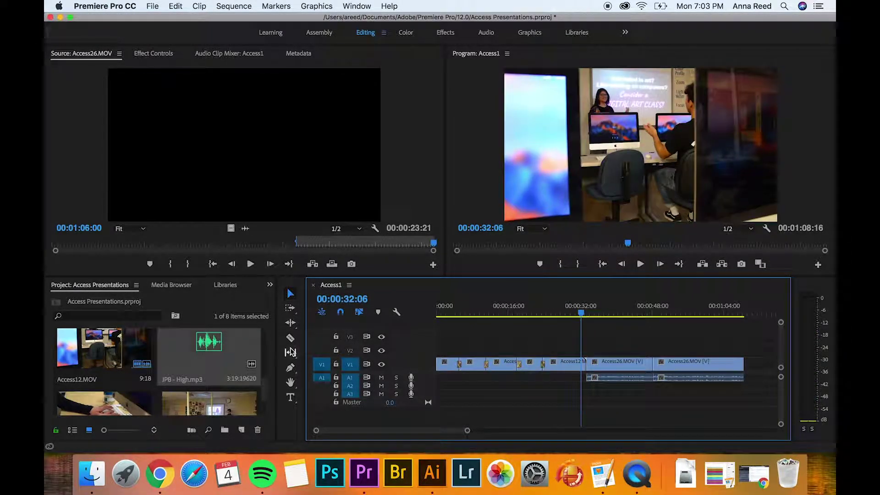
left_click_drag(234, 349, 324, 372)
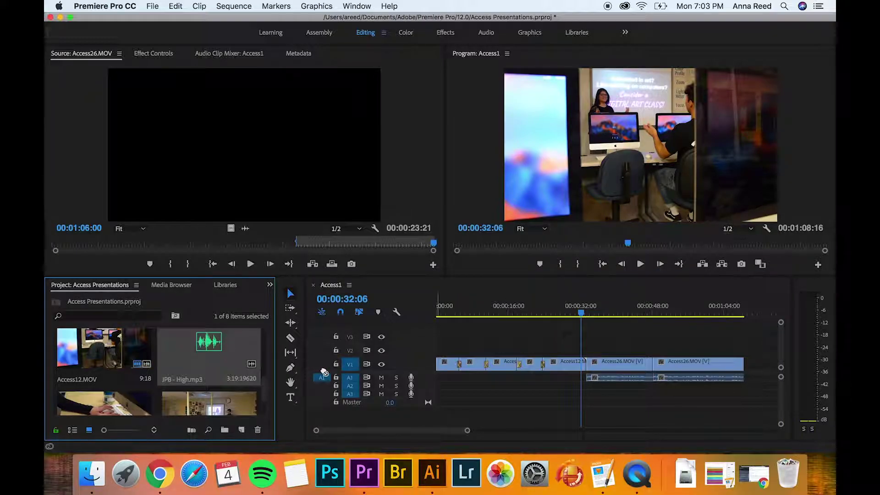
left_click_drag(213, 352, 429, 390)
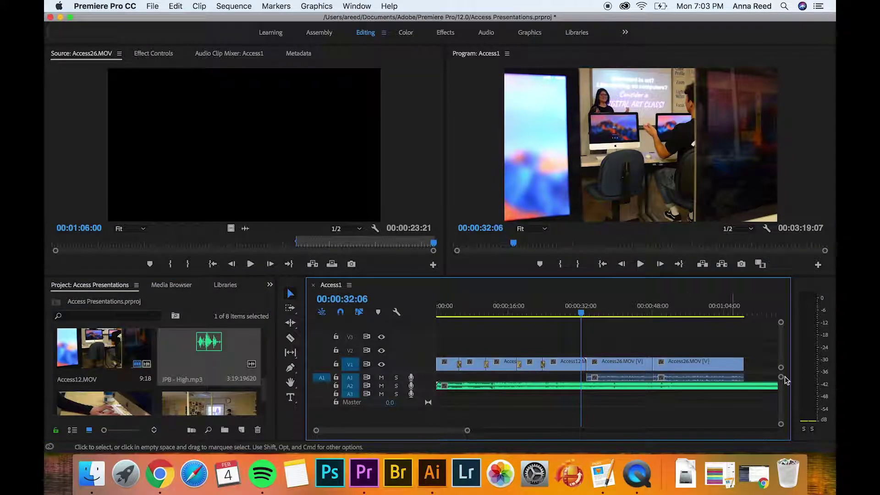
key("backslash")
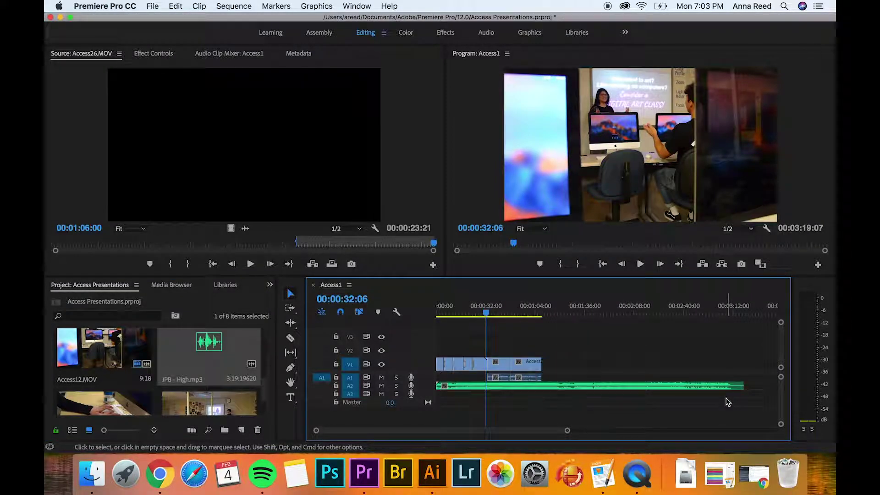
left_click_drag(742, 386, 542, 400)
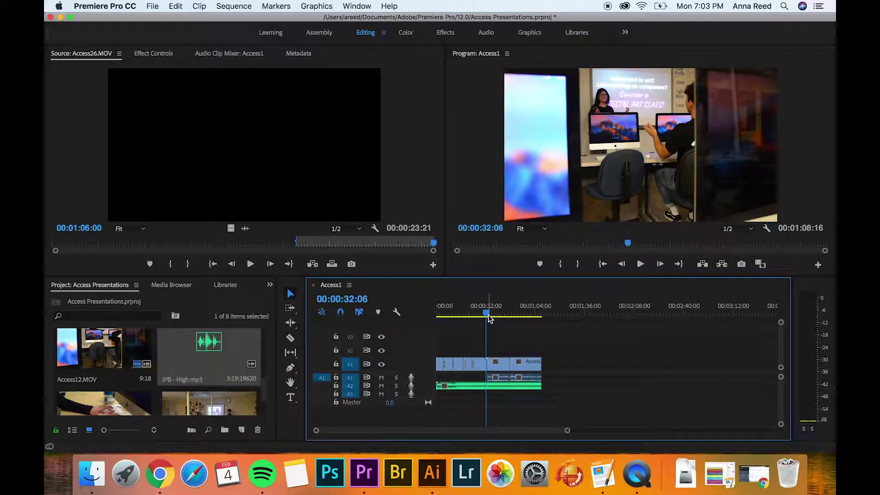
key("equal")
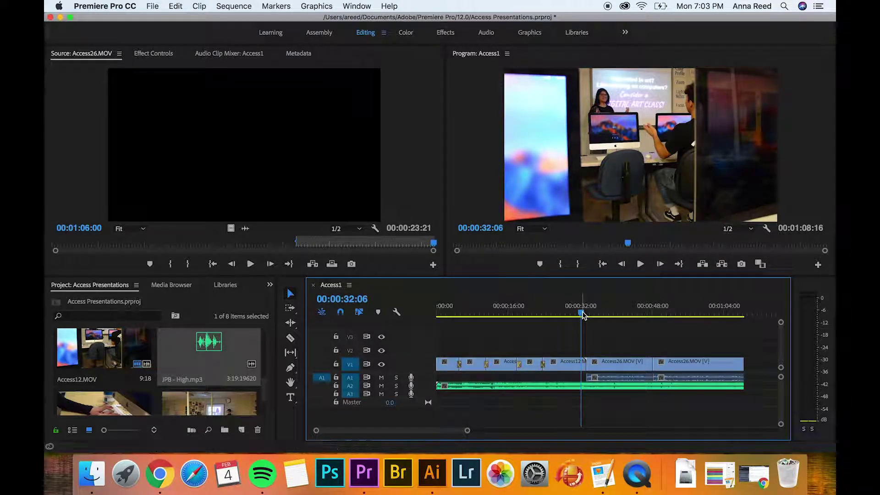
- Play back the music under the opening clips and across the cut from Access12.MOV to the Access26.MOV interview
left_click_drag(582, 316, 520, 315)
key("space")
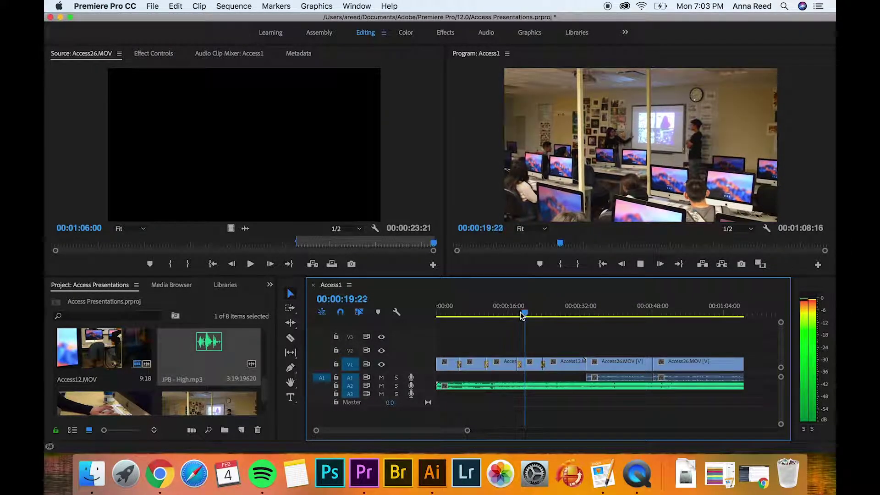
key("space")
left_click_drag(528, 314, 584, 321)
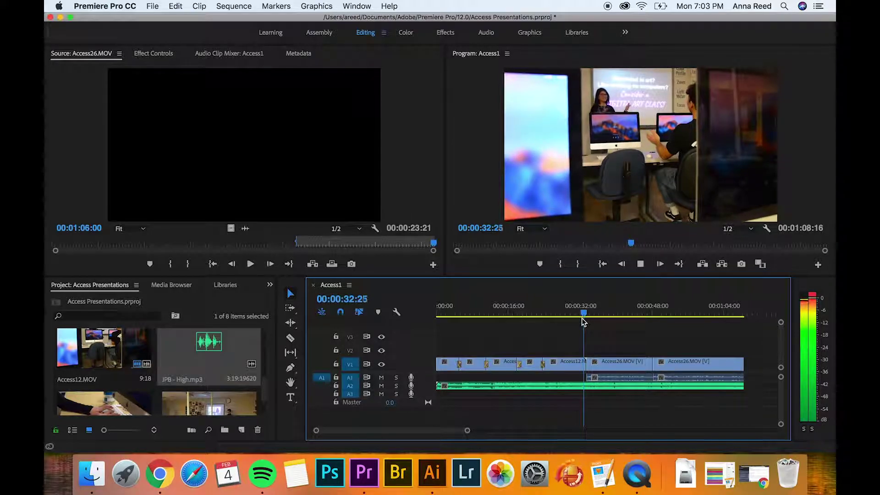
key("space")
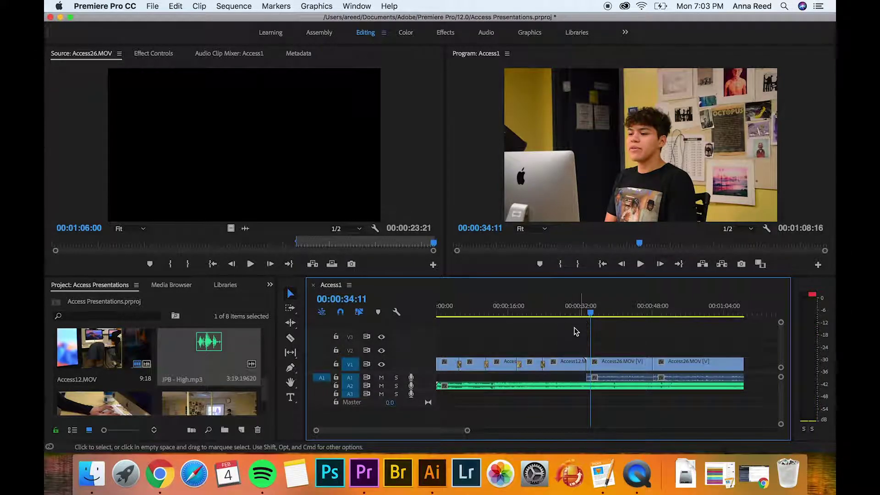
- Expand the Audio 2 track and fade in the music with volume keyframes at 00:00:00:00 and 00:00:03:05, lowering the first one
left_click_drag(780, 427, 776, 393)
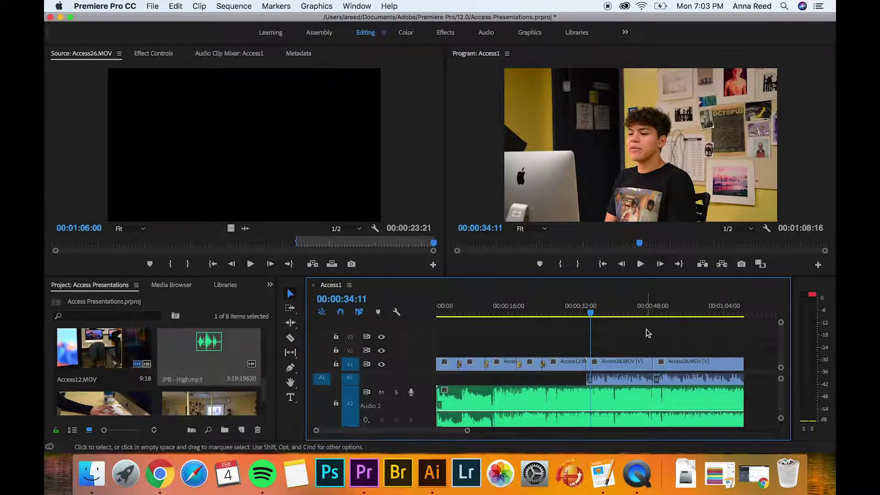
left_click_drag(590, 315, 407, 338)
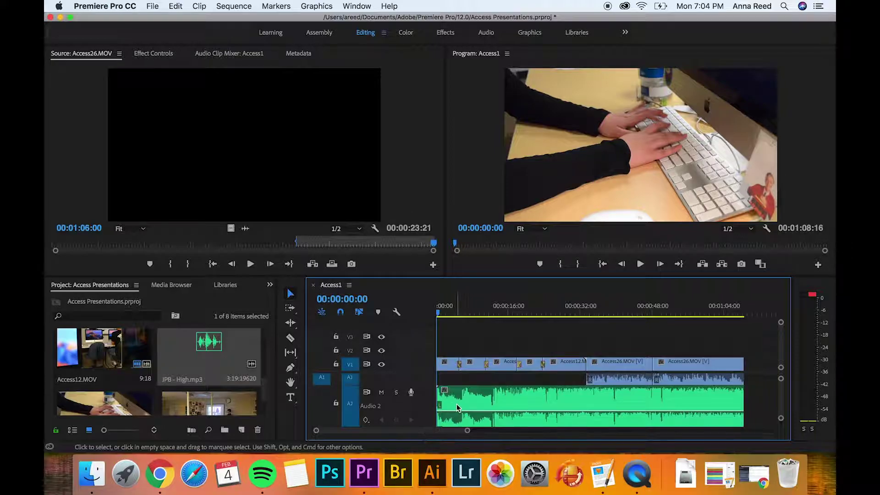
left_click(397, 420)
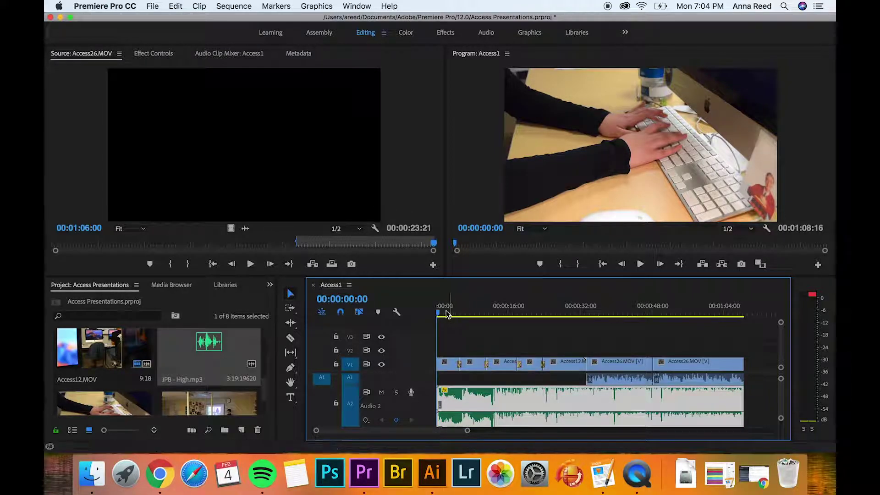
left_click_drag(439, 315, 450, 311)
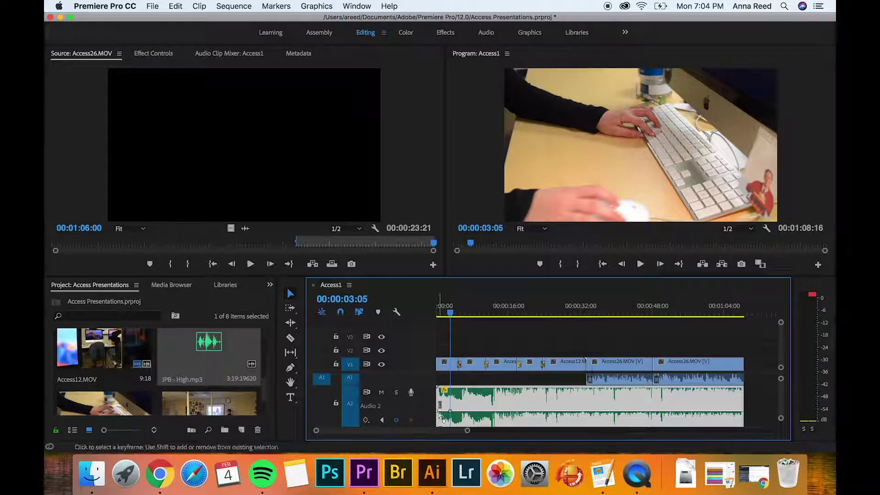
left_click_drag(438, 414, 438, 421)
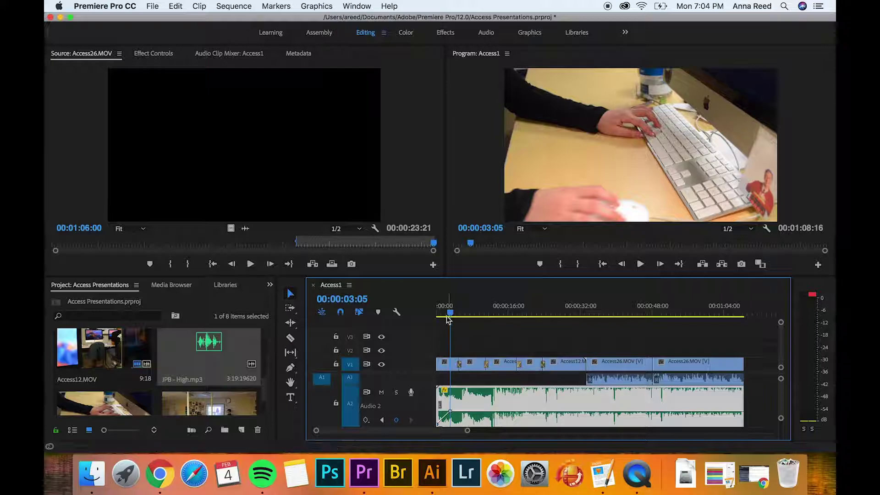
- Add music volume keyframes at 00:00:33:12 and 00:00:29:22 and lower the one at the interview's start to about -6.25 dB
left_click_drag(451, 315, 589, 303)
left_click(397, 421)
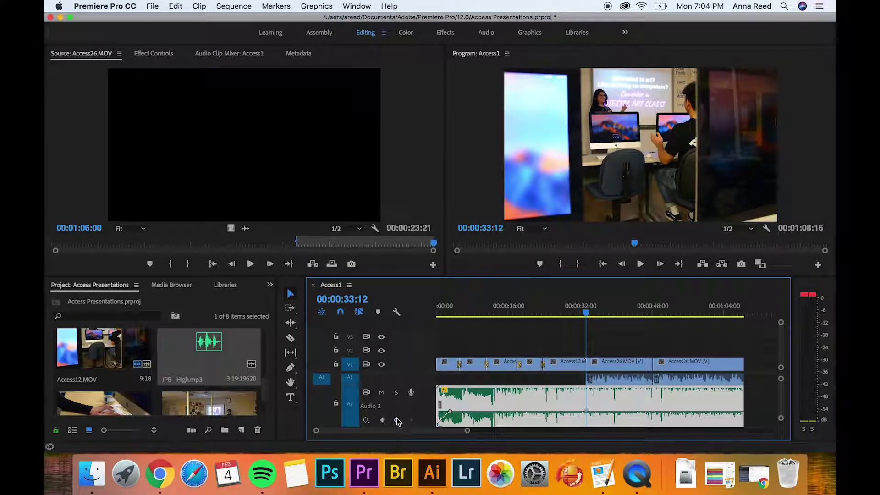
left_click_drag(587, 318, 570, 314)
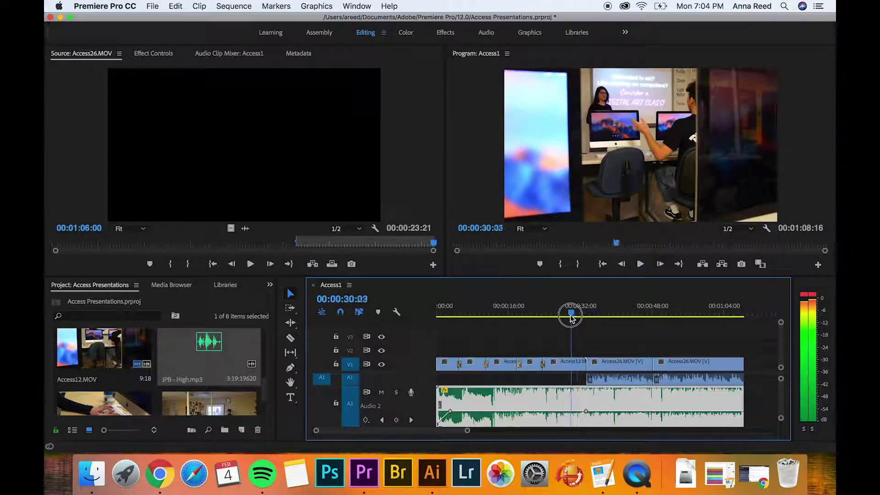
left_click(397, 421)
left_click_drag(587, 411, 586, 421)
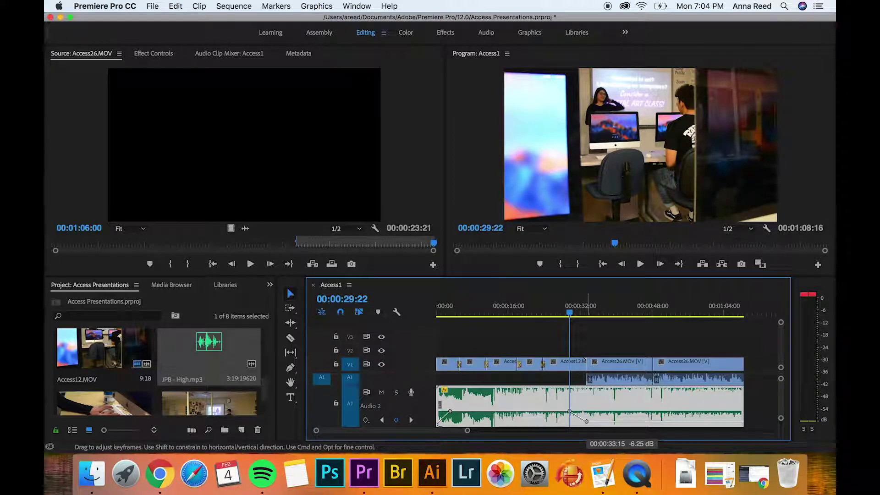
- Play back the music dip into the interview and lower the volume keyframe at the interview's start a little further
key("space")
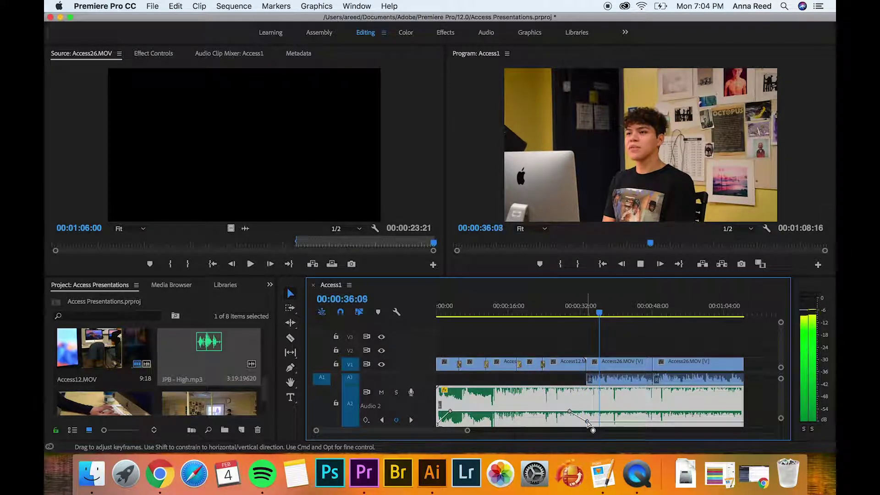
key("space")
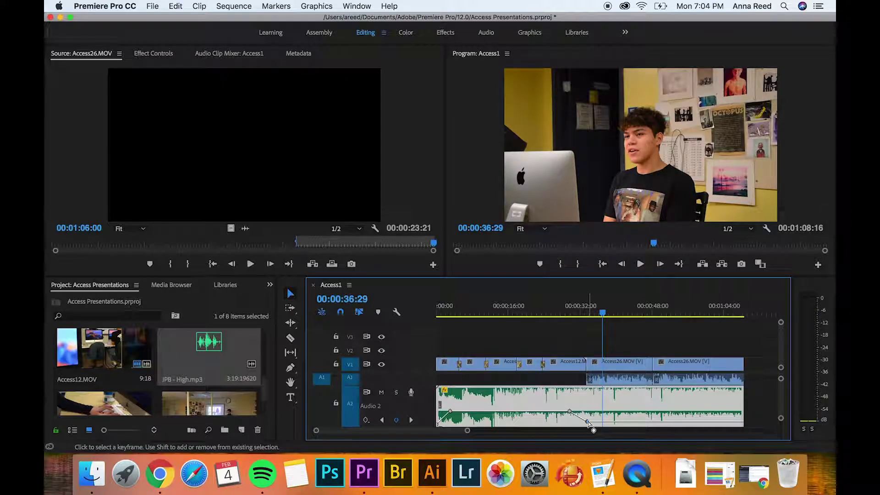
left_click_drag(587, 421, 587, 424)
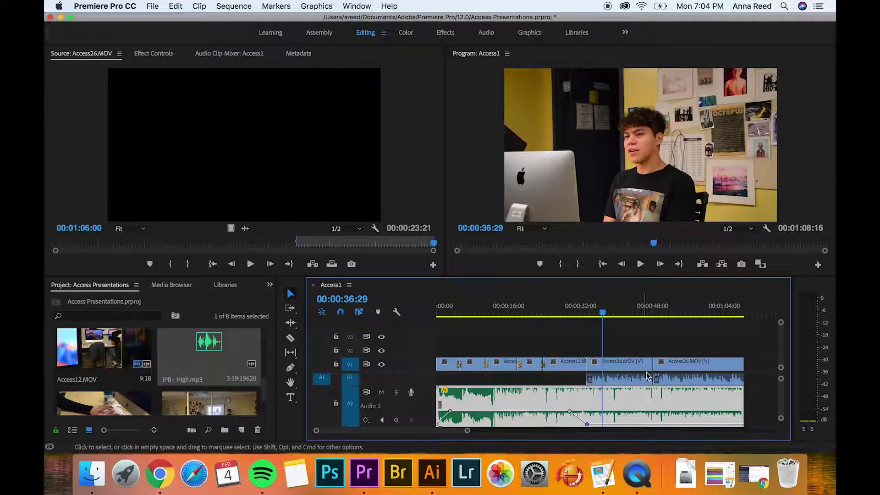
- Enlarge the audio tracks, raise the volume of both Access26.MOV interview clips on Audio 1, and play back the interview
left_click(783, 420)
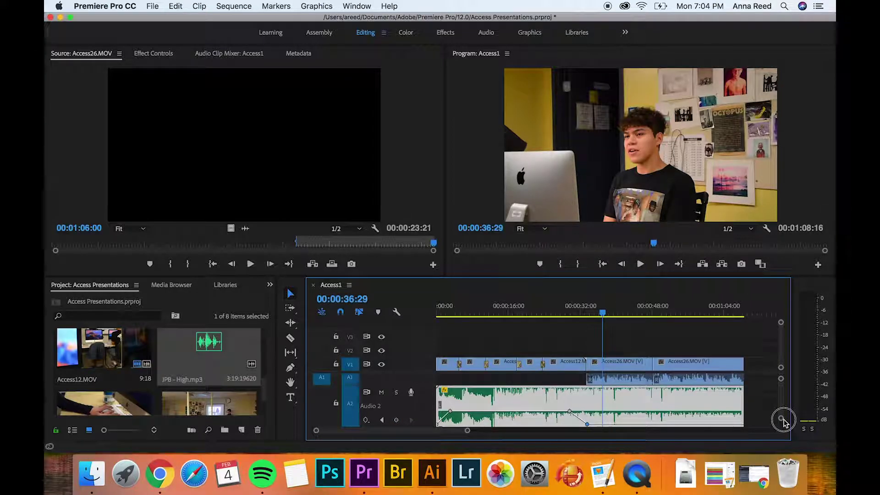
left_click_drag(782, 421, 775, 409)
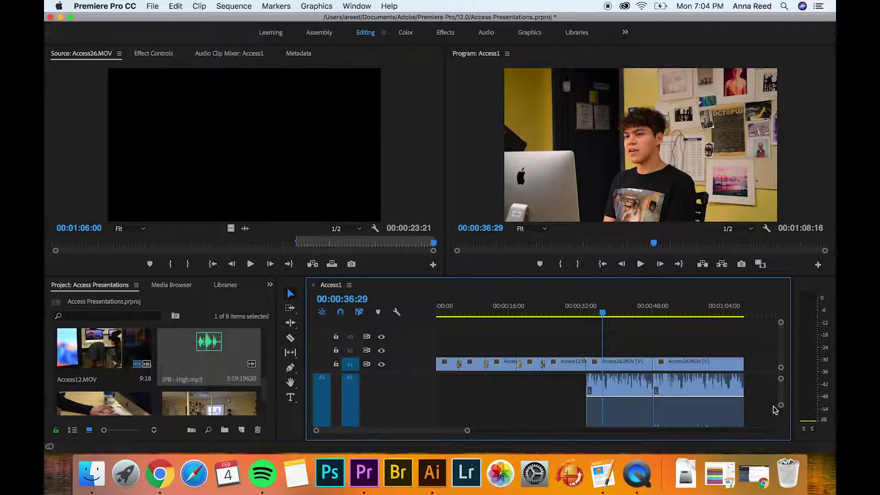
left_click(710, 402)
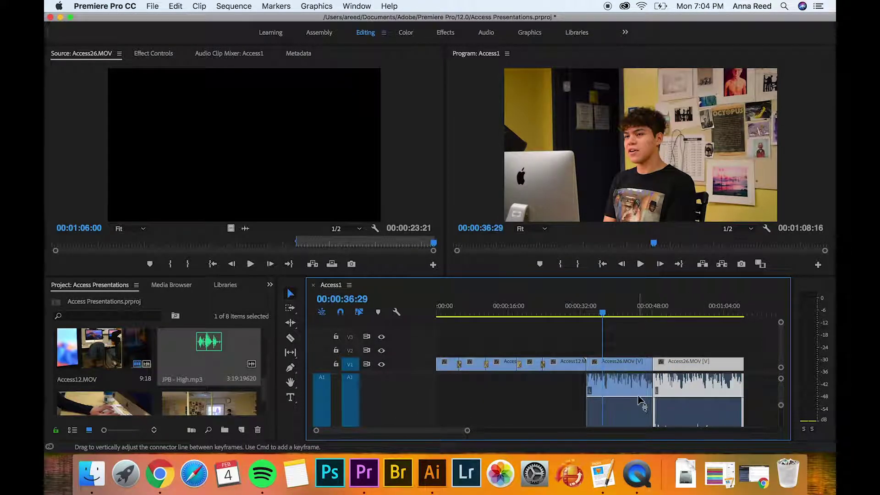
left_click_drag(639, 402, 639, 394)
left_click(682, 403)
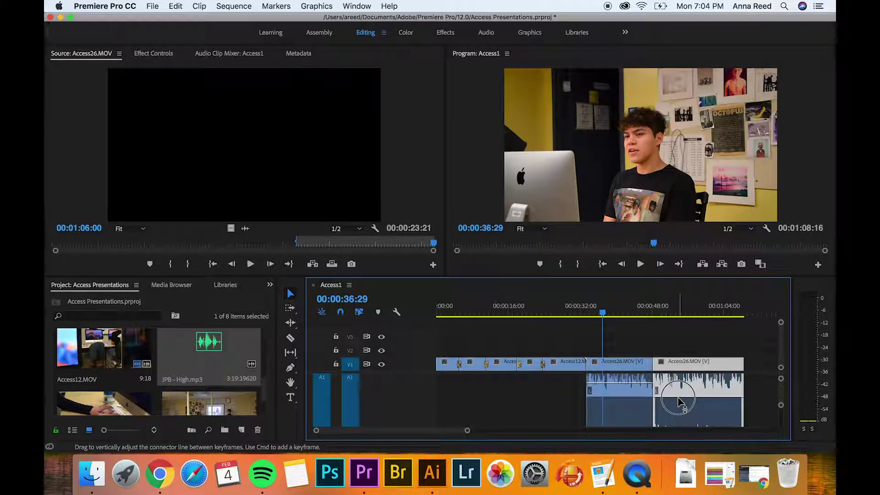
left_click_drag(681, 401, 679, 385)
key("space")
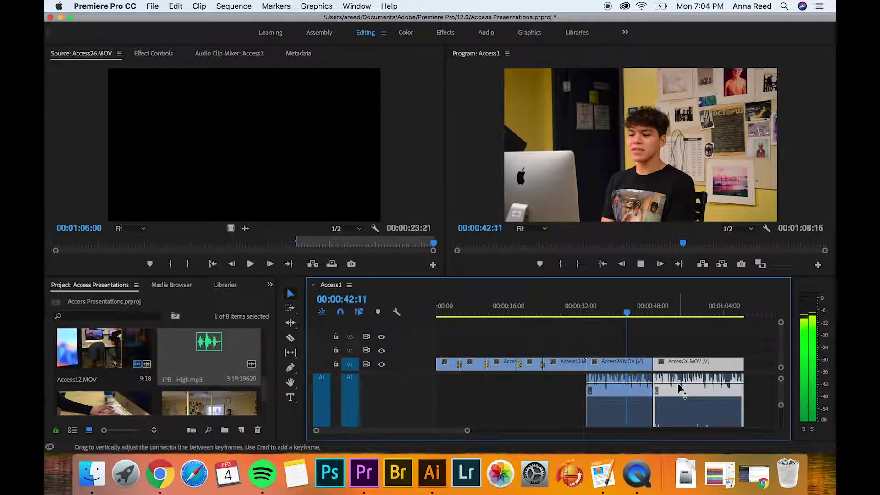
key("space")
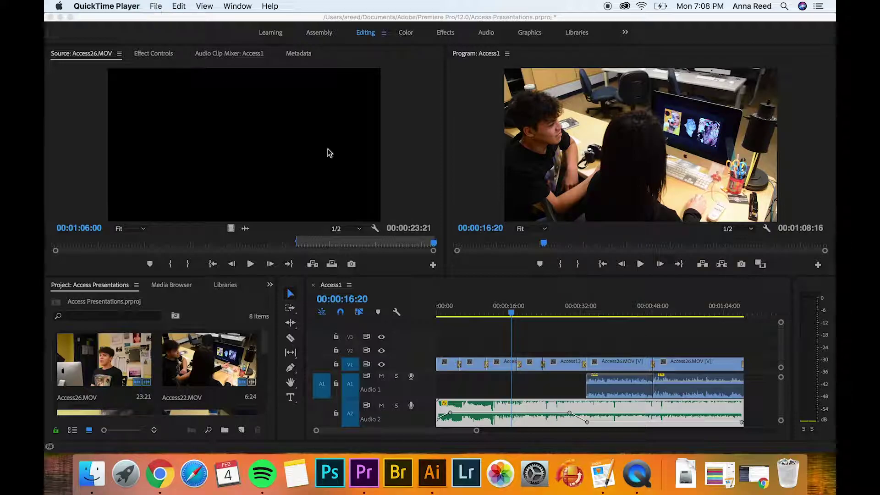
- Export the Access1 sequence as an H.264 video named Access1.mp4 in the 5 shot sequence folder
left_click(443, 291)
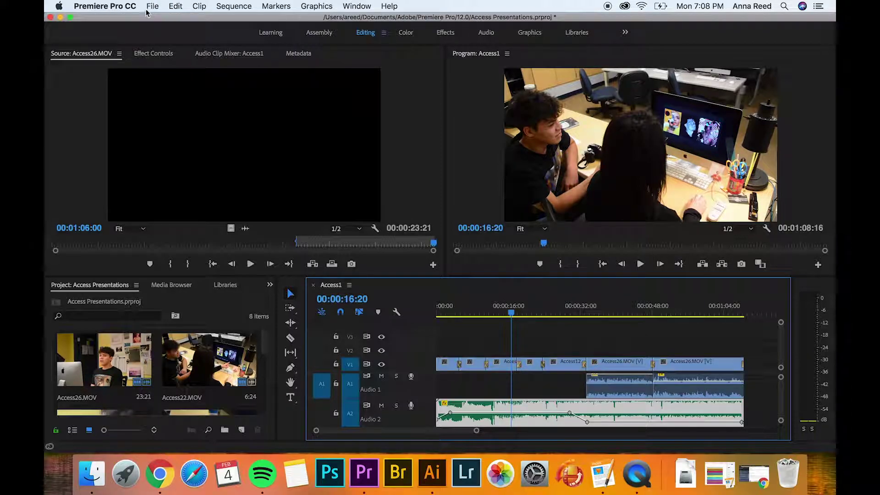
left_click(158, 10)
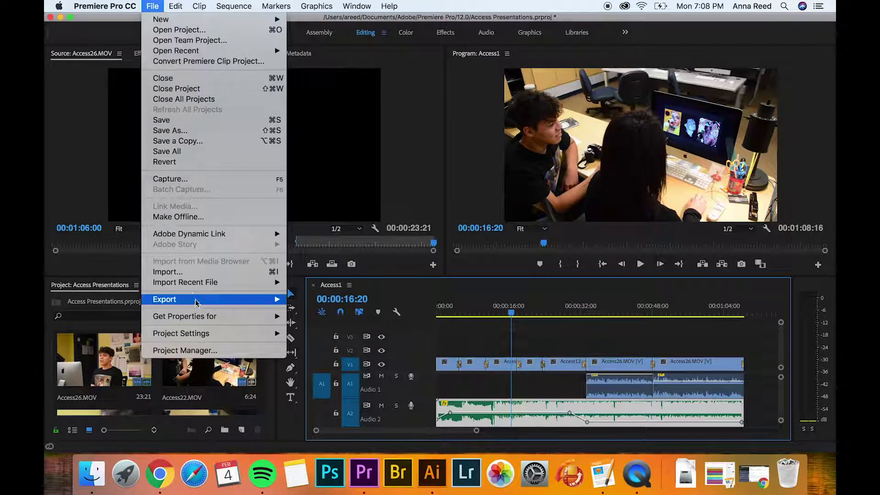
mouse_move(278, 301)
left_click(327, 300)
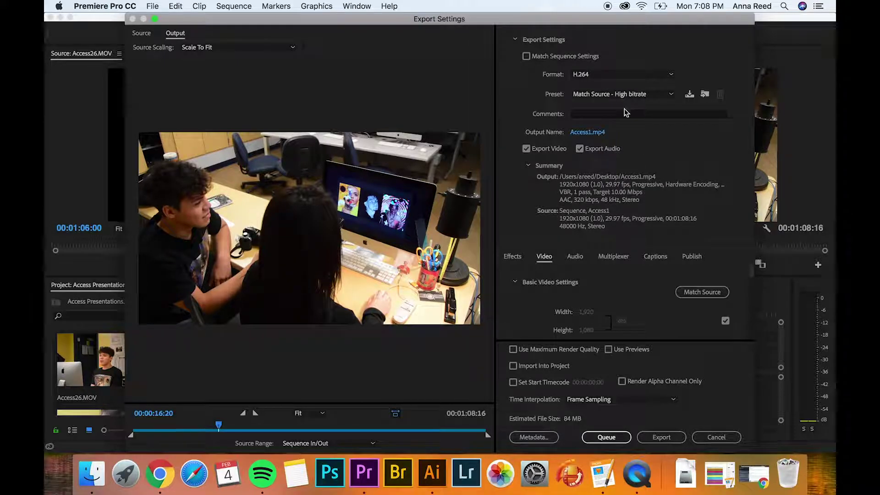
left_click(588, 132)
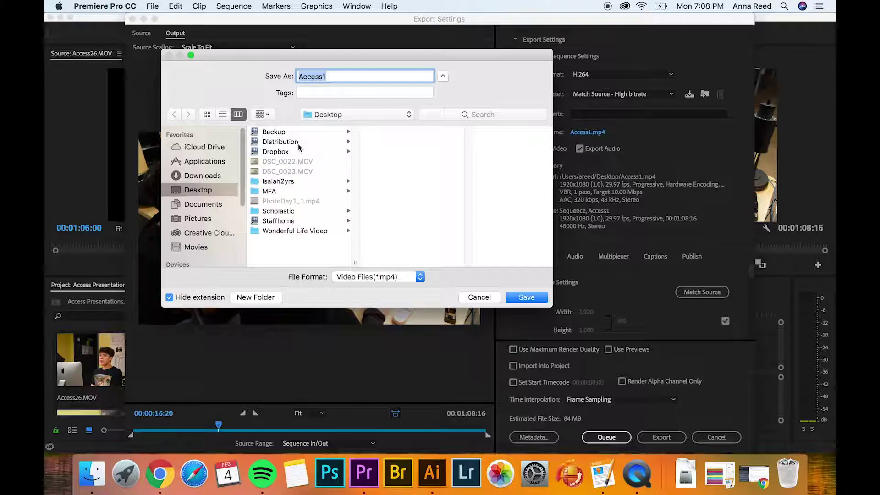
left_click(334, 117)
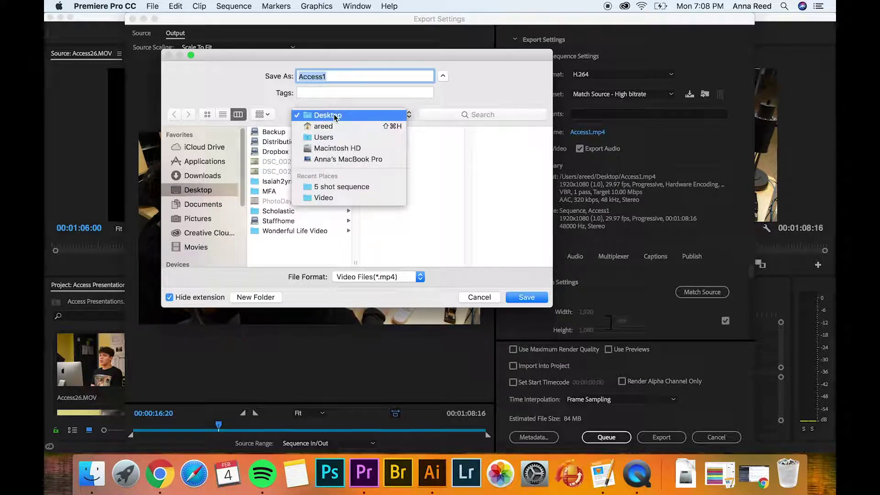
left_click(341, 186)
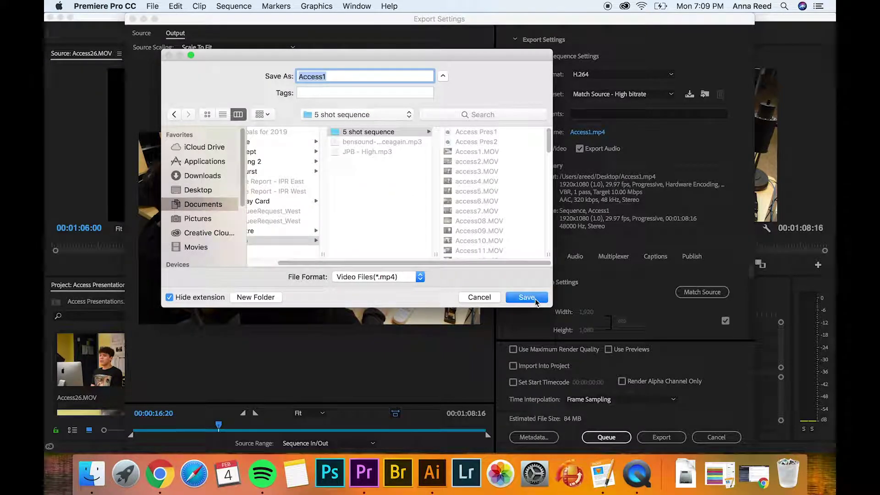
left_click(527, 297)
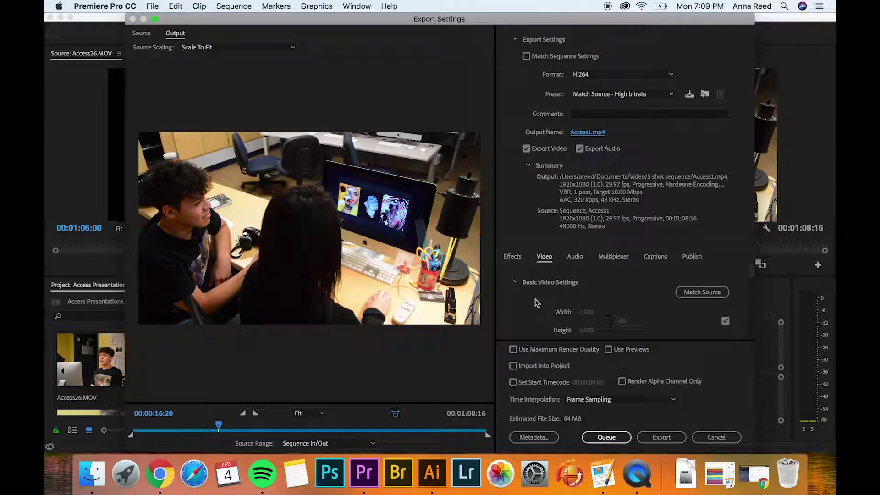
left_click(675, 436)
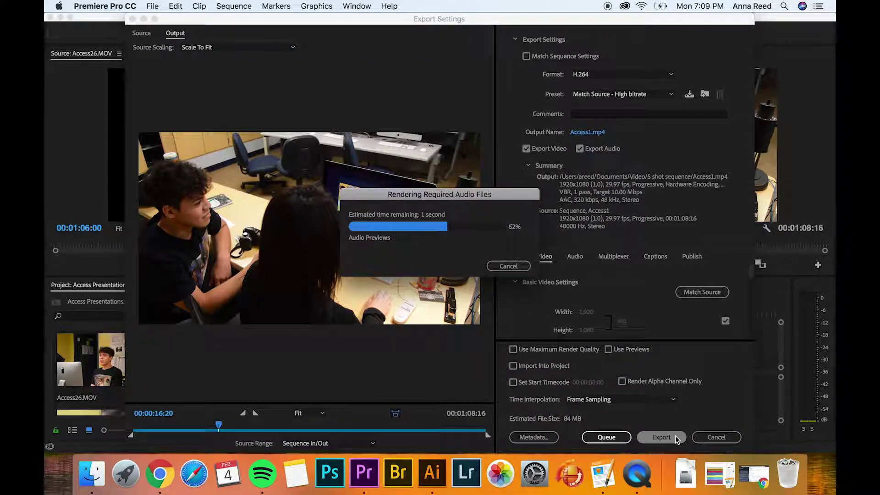